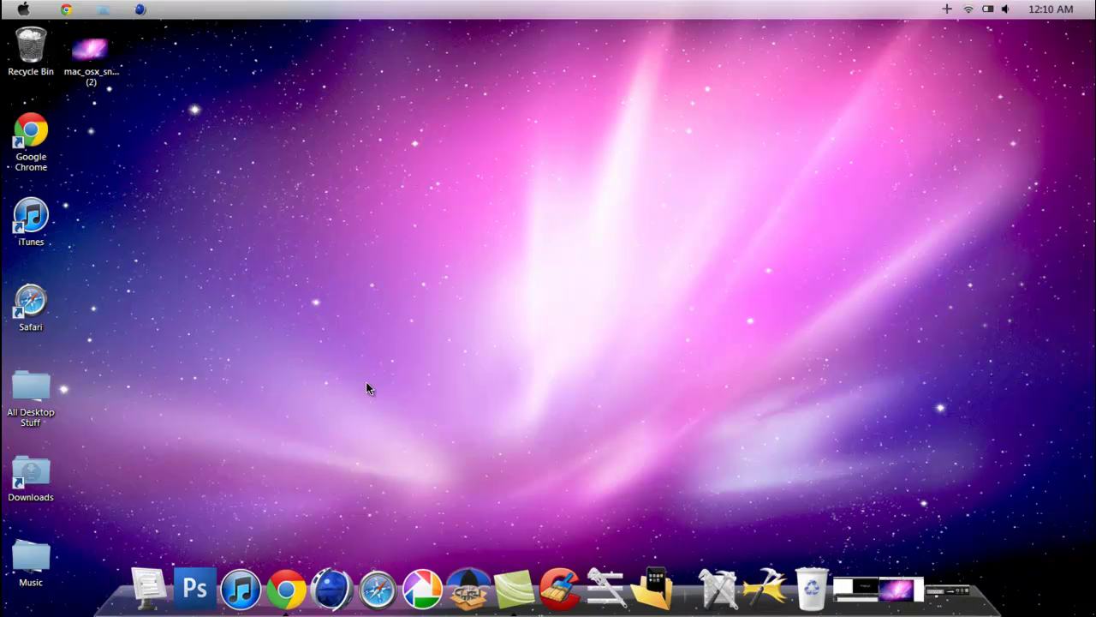
# Step: Download the RocketDock-v1.3.5.exe installer from the rocketdock.com download page in Chrome
pyautogui.click(278, 576)
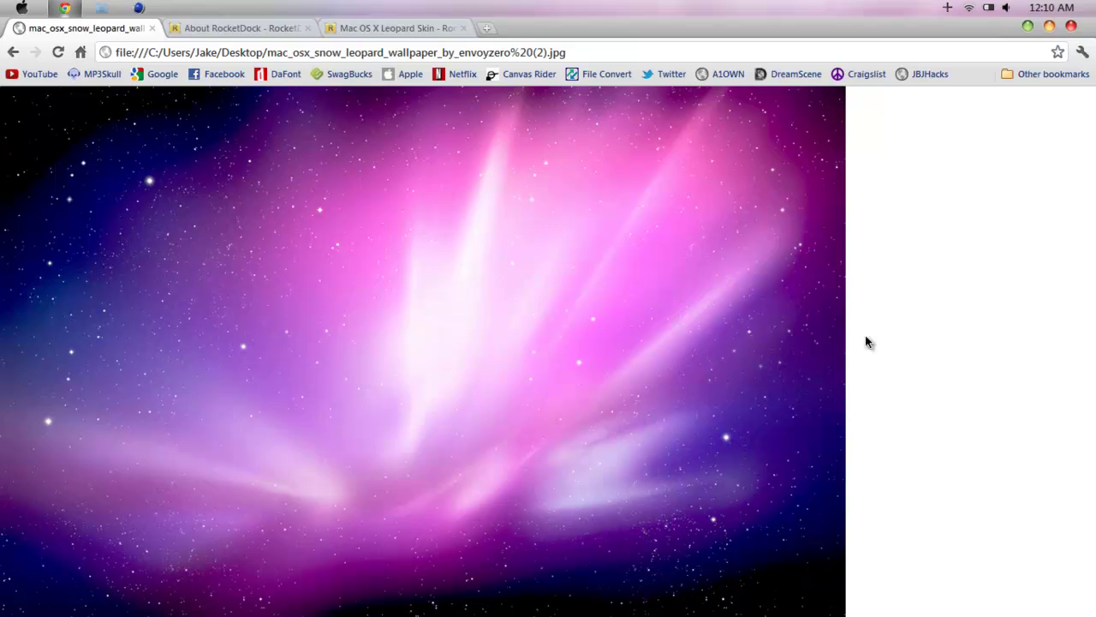
pyautogui.click(1029, 28)
pyautogui.moveTo(605, 245); pyautogui.dragTo(702, 339)
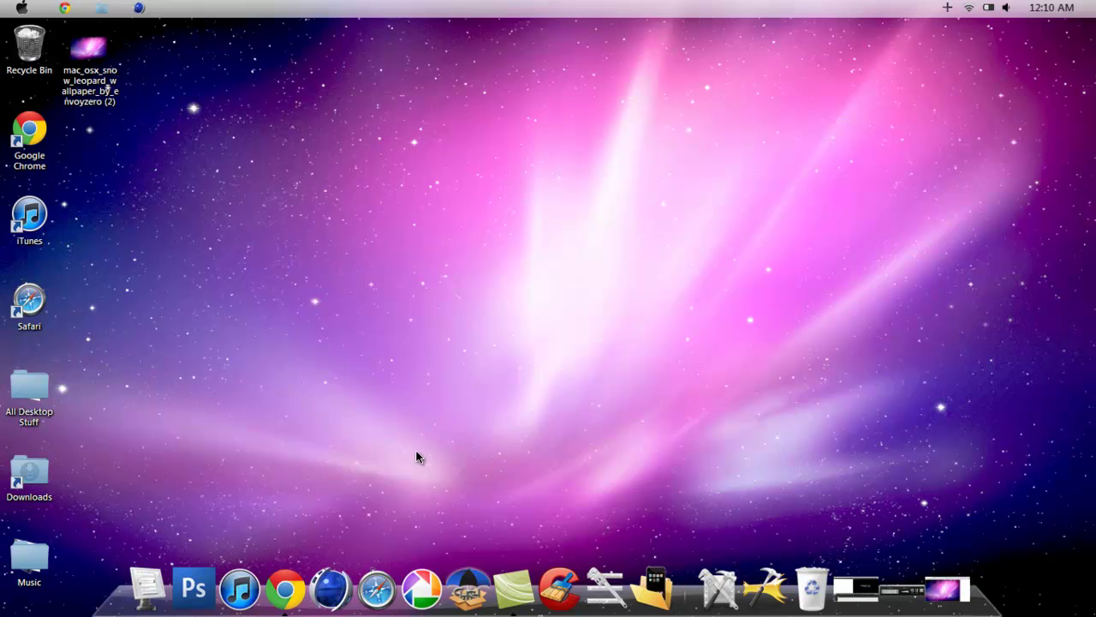
pyautogui.click(286, 588)
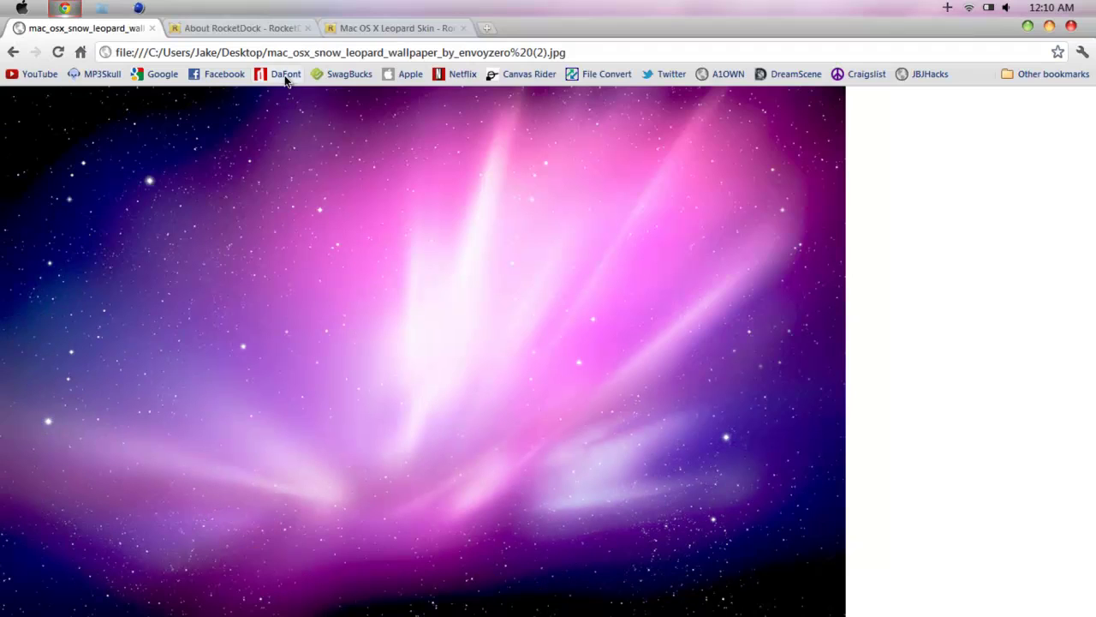
pyautogui.click(266, 30)
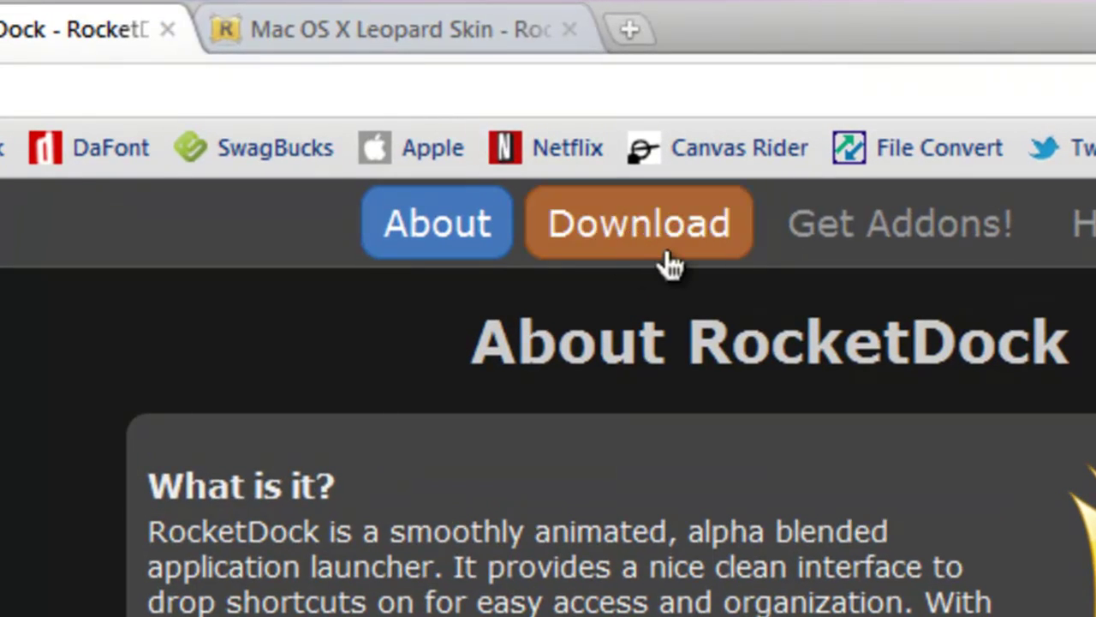
pyautogui.click(671, 266)
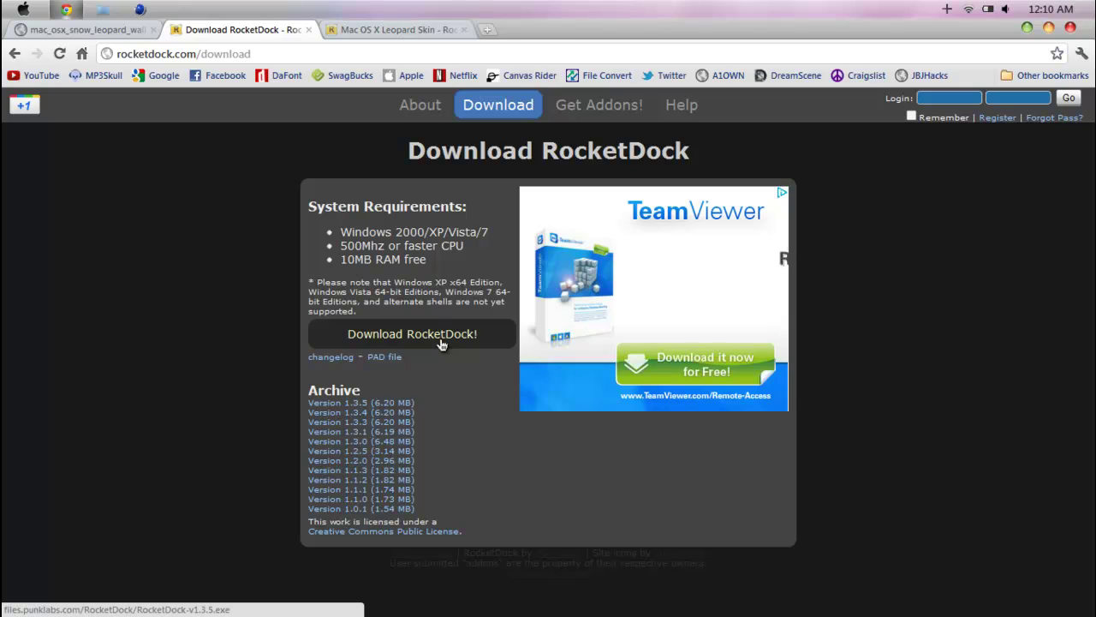
pyautogui.click(441, 343)
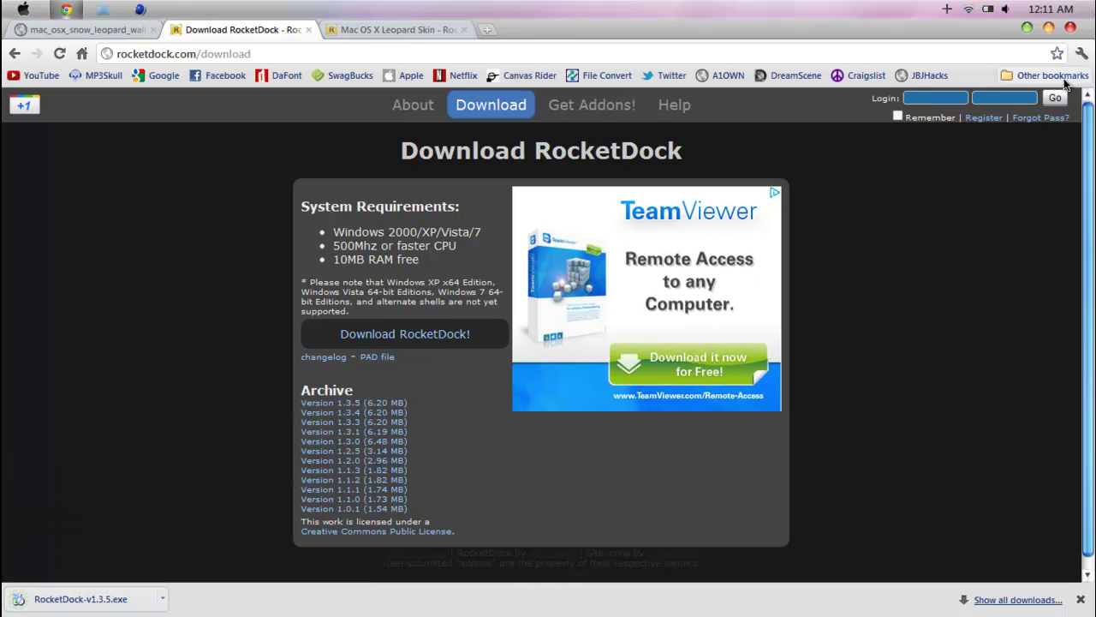
# Step: Run RocketDock-v1.3.5 from Downloads, cancel its setup, and close the Downloads window
pyautogui.click(1027, 28)
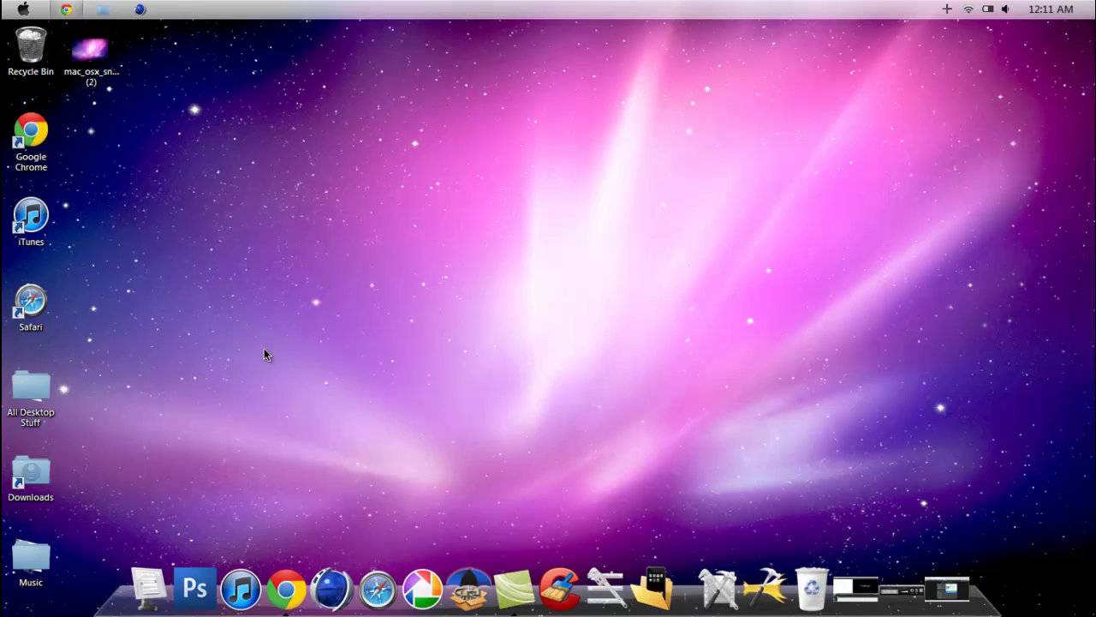
pyautogui.doubleClick(35, 456)
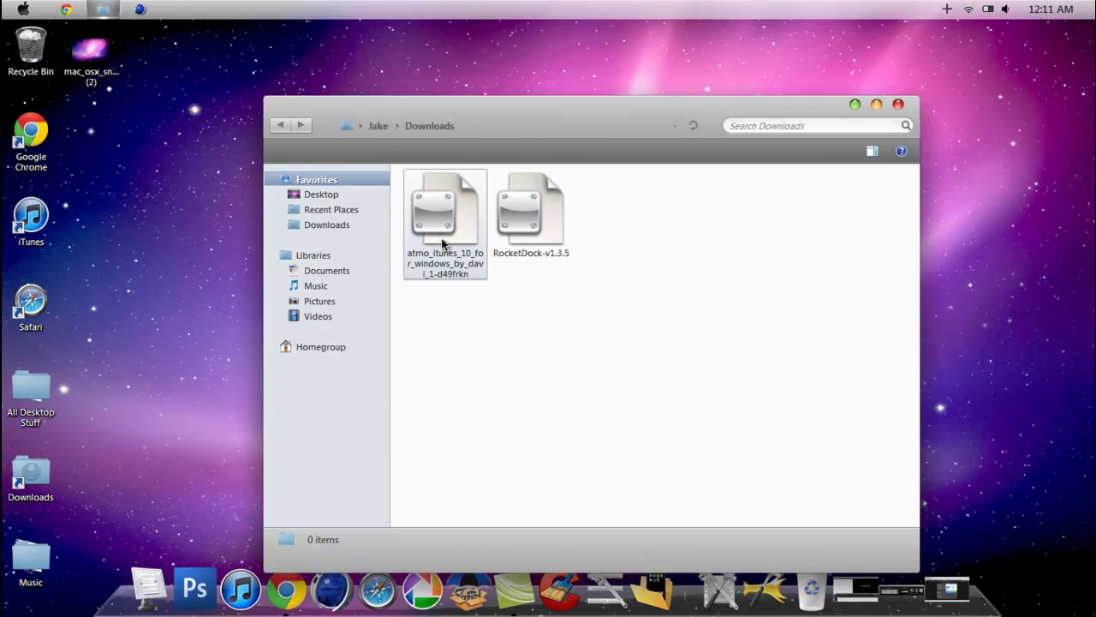
pyautogui.doubleClick(526, 209)
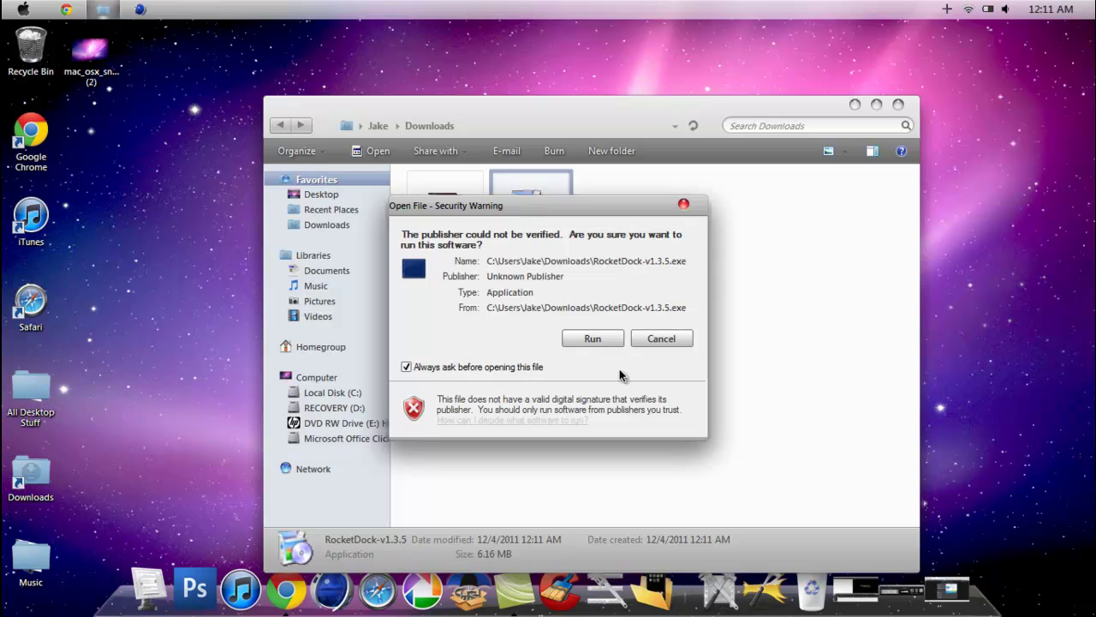
pyautogui.click(602, 340)
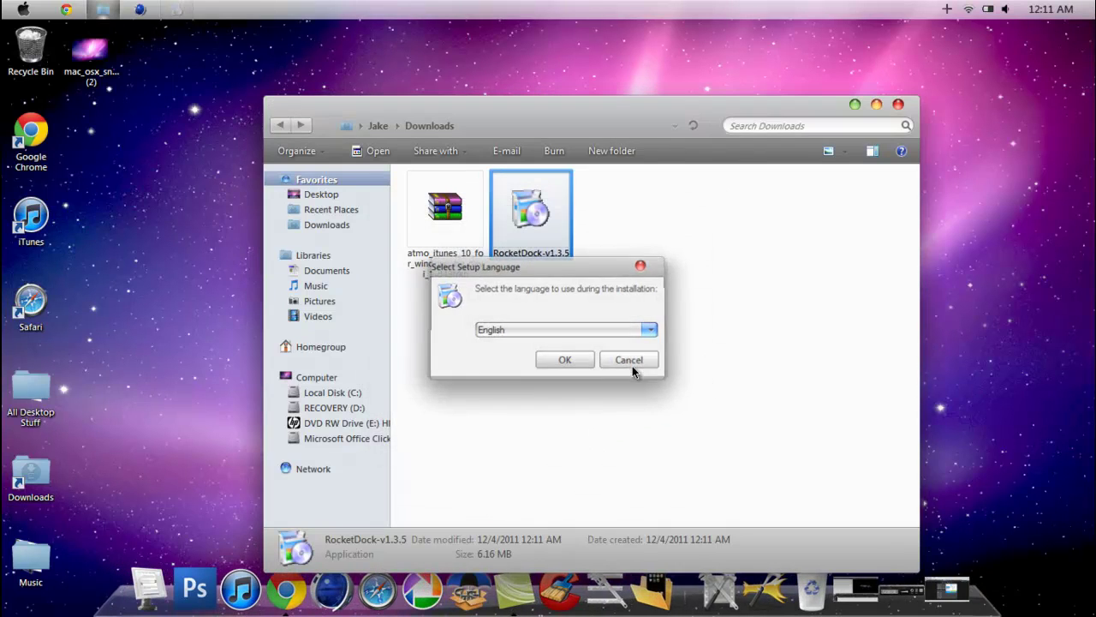
pyautogui.click(632, 365)
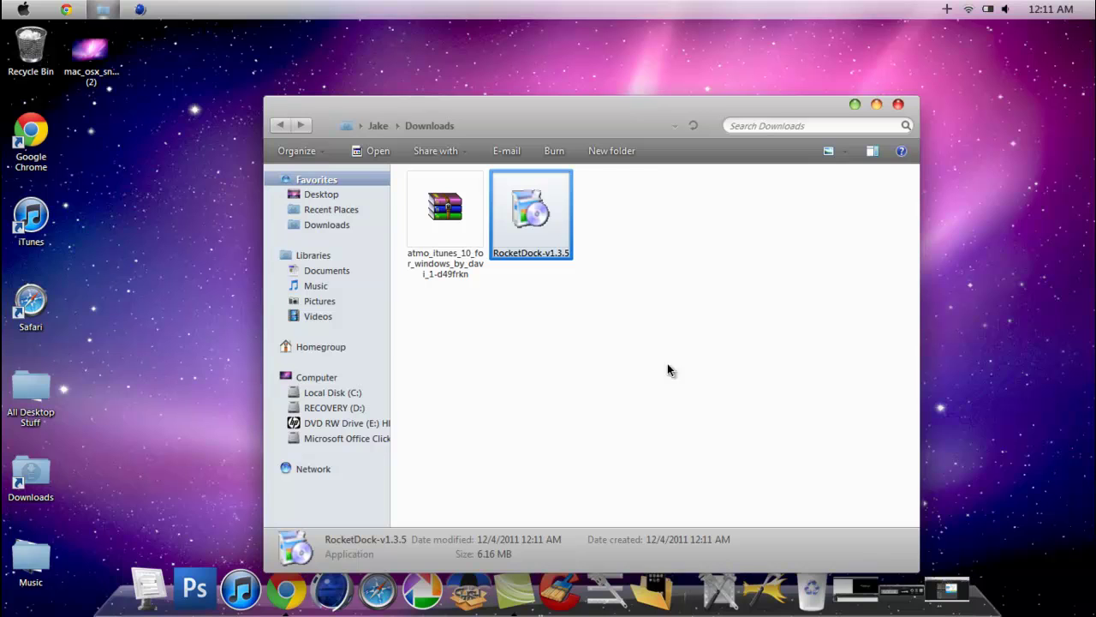
pyautogui.click(897, 105)
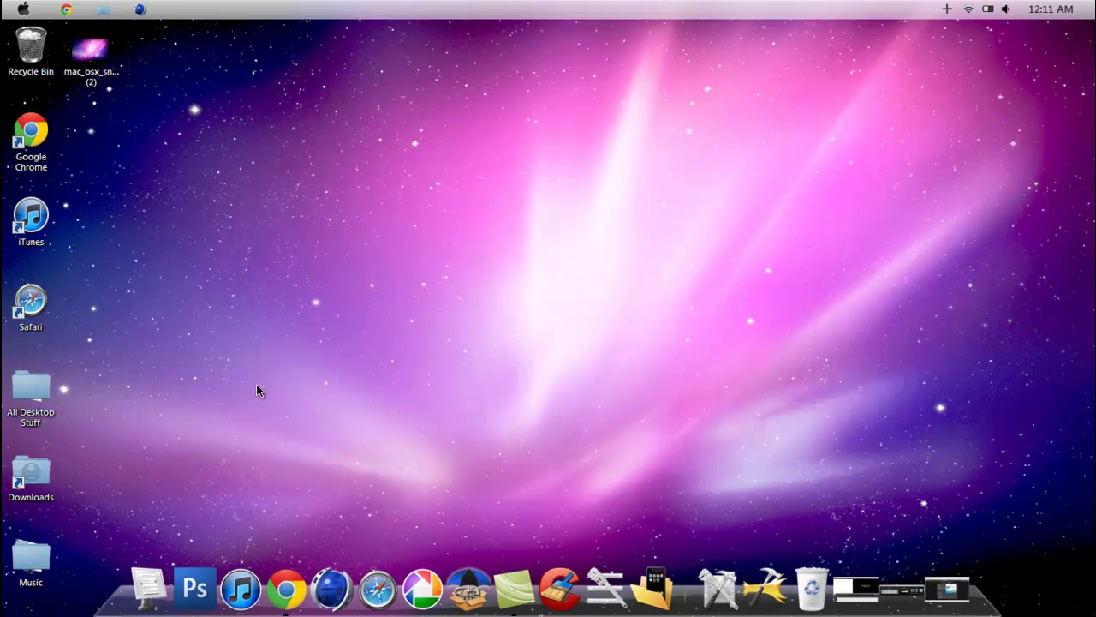
# Step: Download the Mac-OS-X-Leopard-1.zip skin file from the Mac OS X Leopard Skin page
pyautogui.click(282, 570)
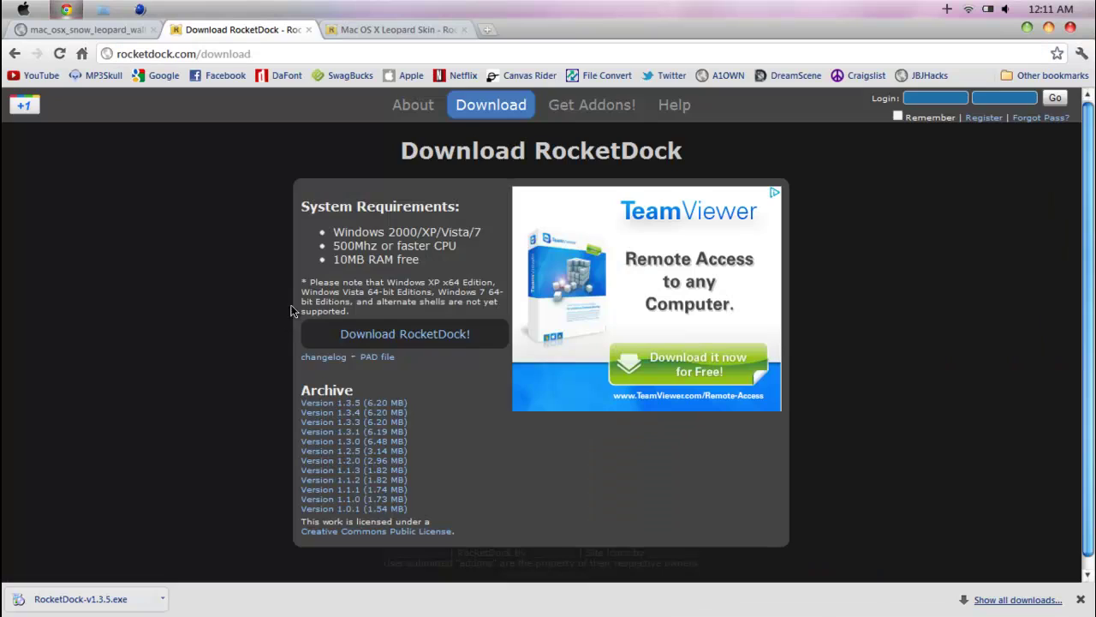
pyautogui.click(363, 29)
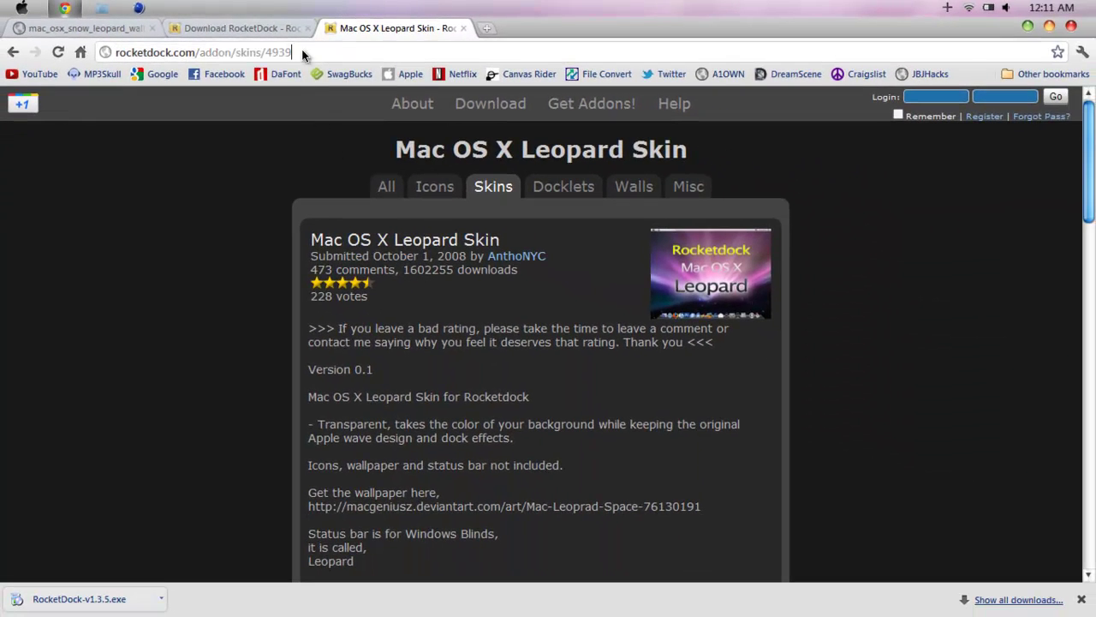
pyautogui.scroll(-4, 283, 249)
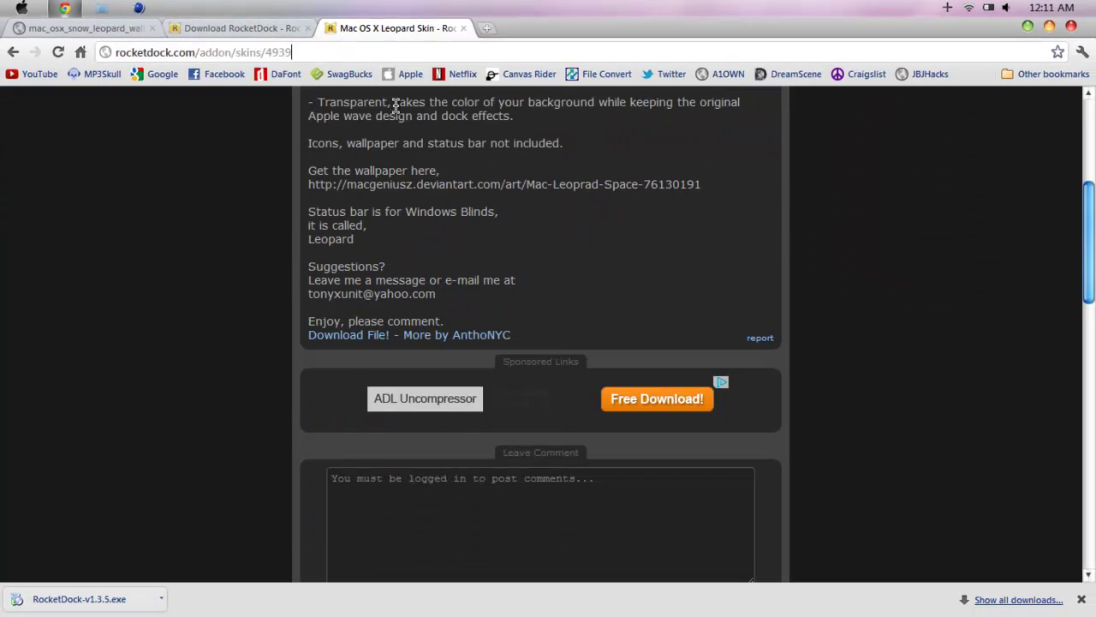
pyautogui.click(349, 337)
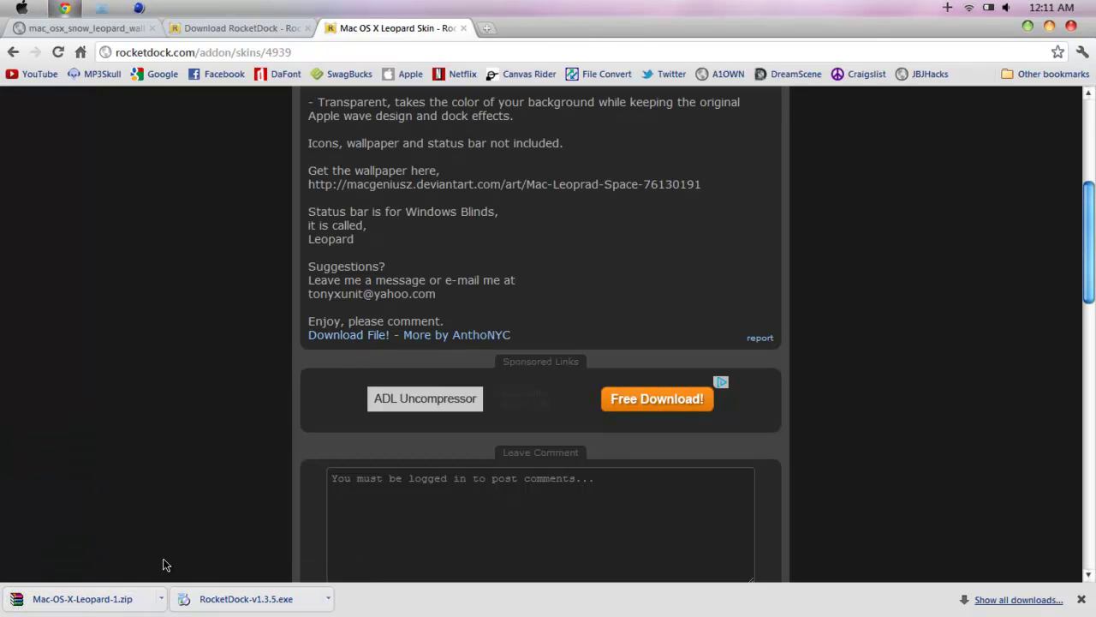
pyautogui.click(1028, 25)
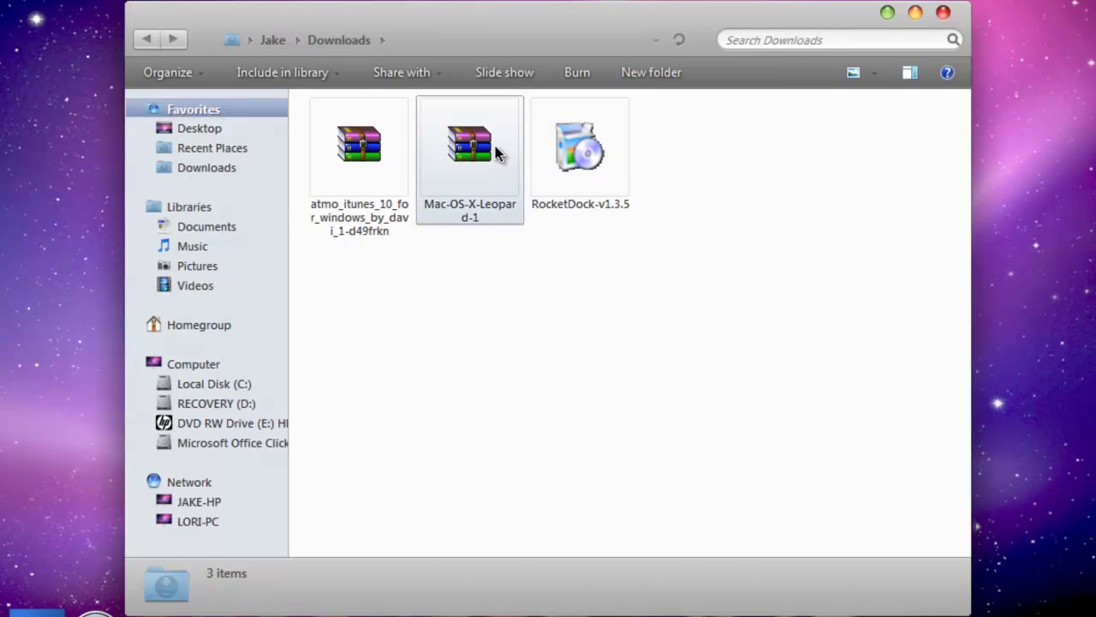
# Step: Extract Mac-OS-X-Leopard-1.zip into Downloads with Extract Here
pyautogui.click(498, 151)
pyautogui.rightClick(496, 149)
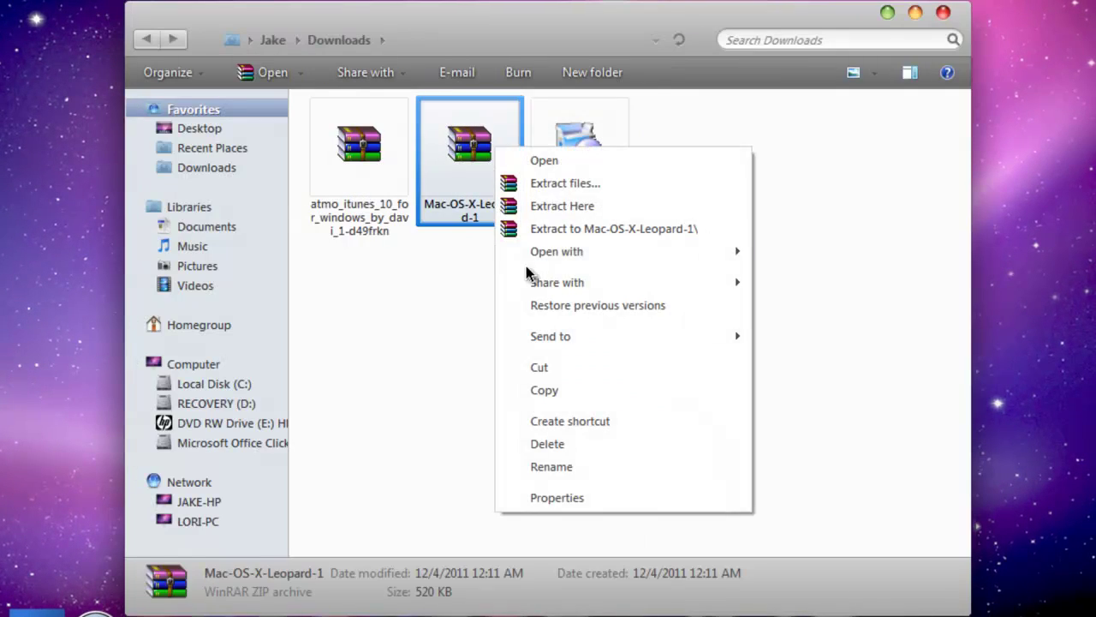
pyautogui.click(558, 210)
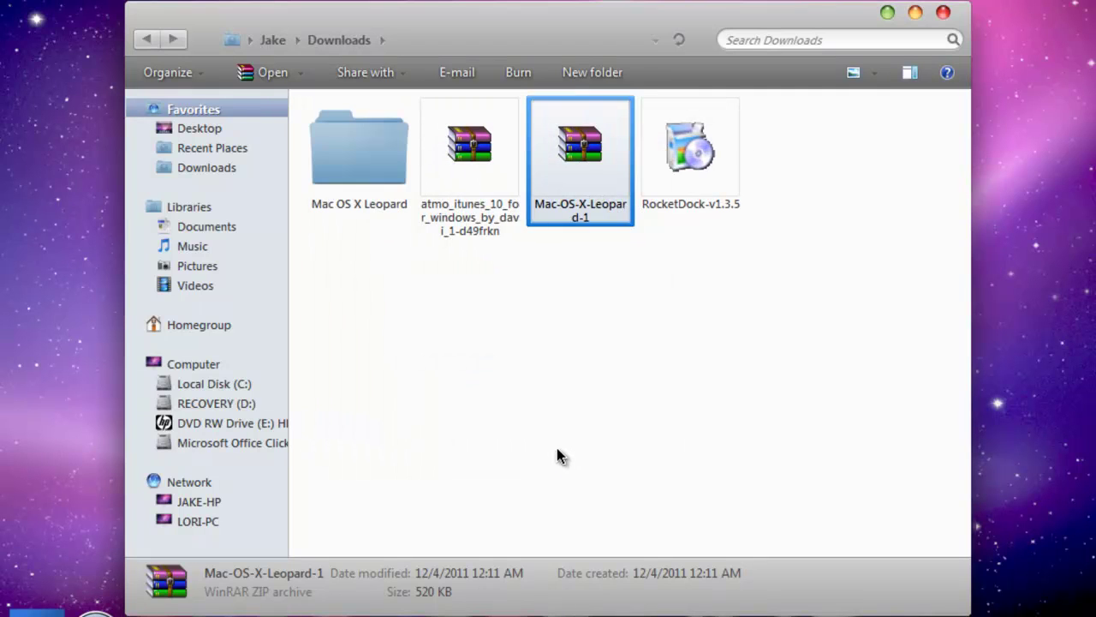
# Step: Check the seven skin files in the new Mac OS X Leopard folder, then return to Downloads
pyautogui.click(386, 163)
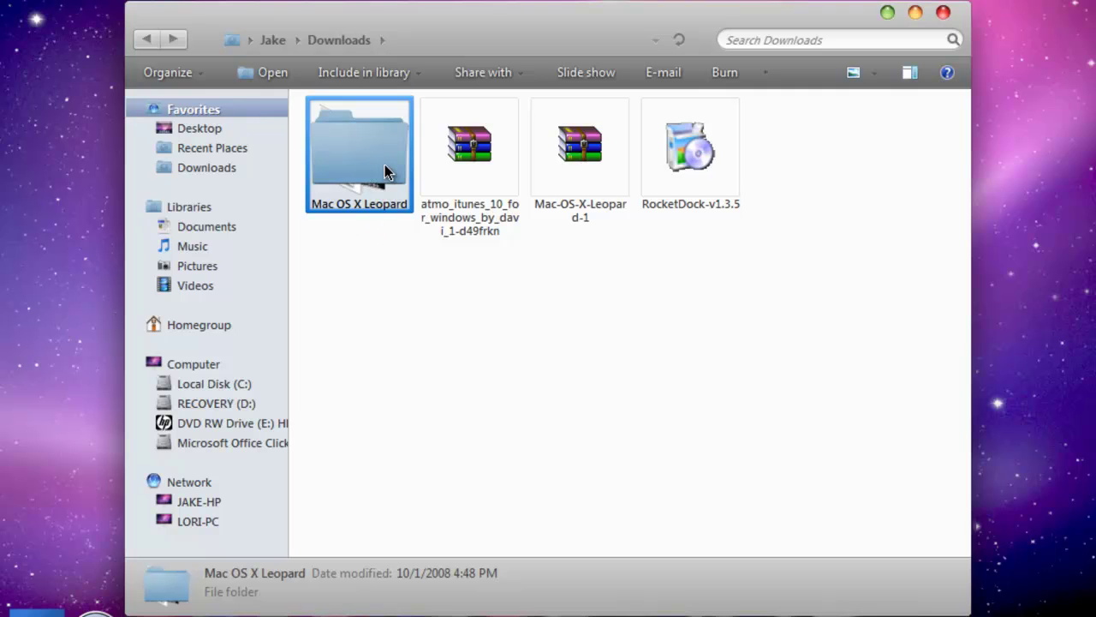
pyautogui.doubleClick(384, 165)
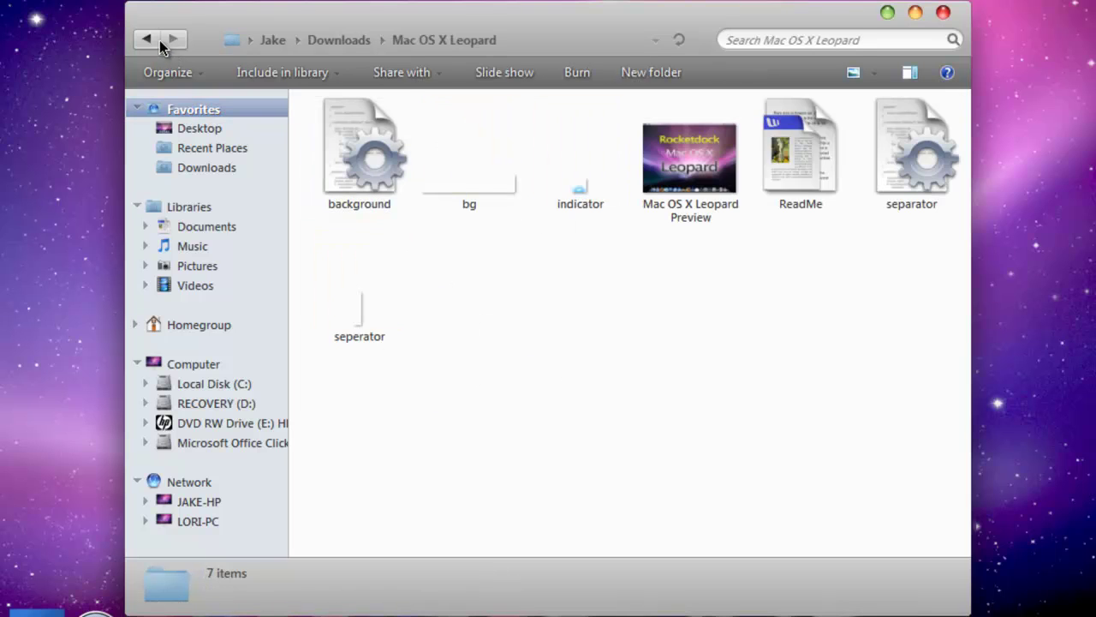
pyautogui.click(158, 39)
pyautogui.doubleClick(359, 168)
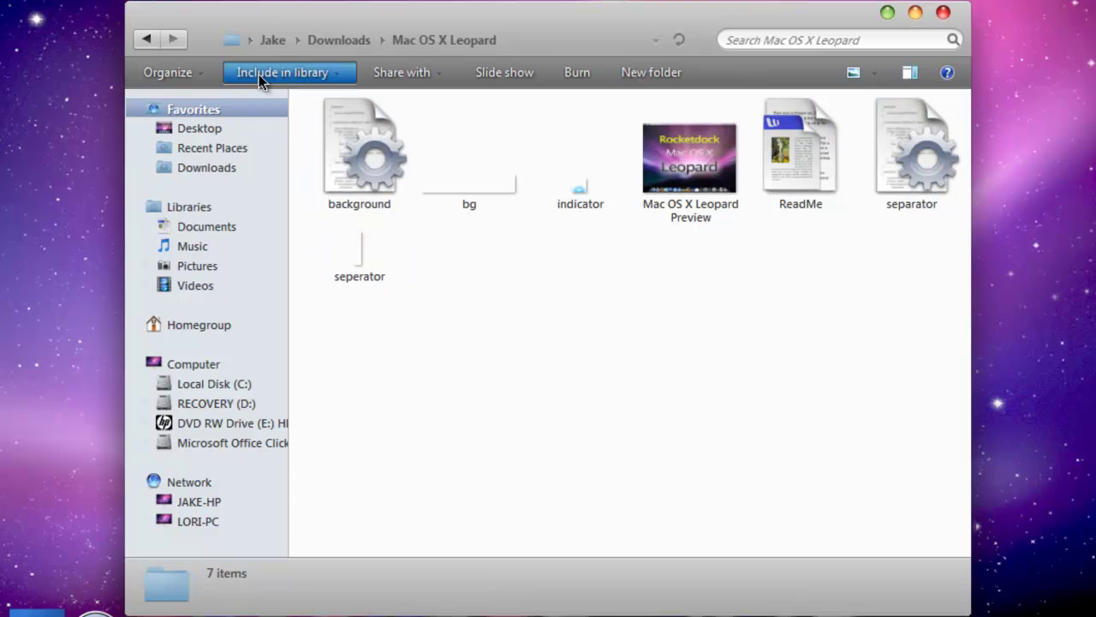
pyautogui.click(147, 39)
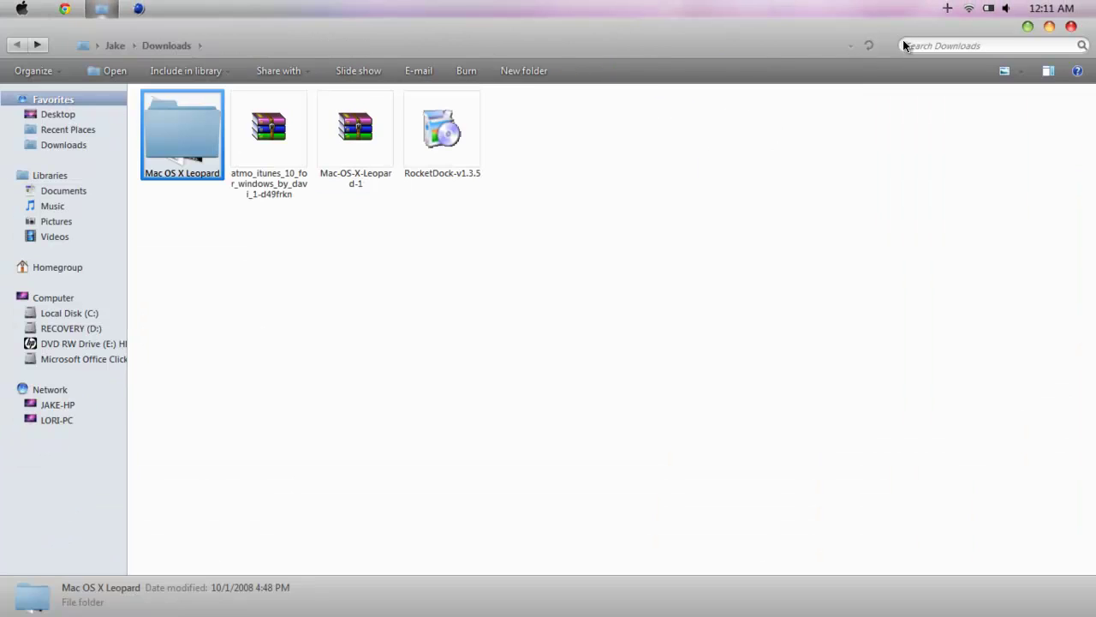
# Step: Open C:\Program Files (x86)\RocketDock in a second window snapped to the right half
pyautogui.moveTo(934, 32); pyautogui.dragTo(787, 59)
pyautogui.click(26, 7)
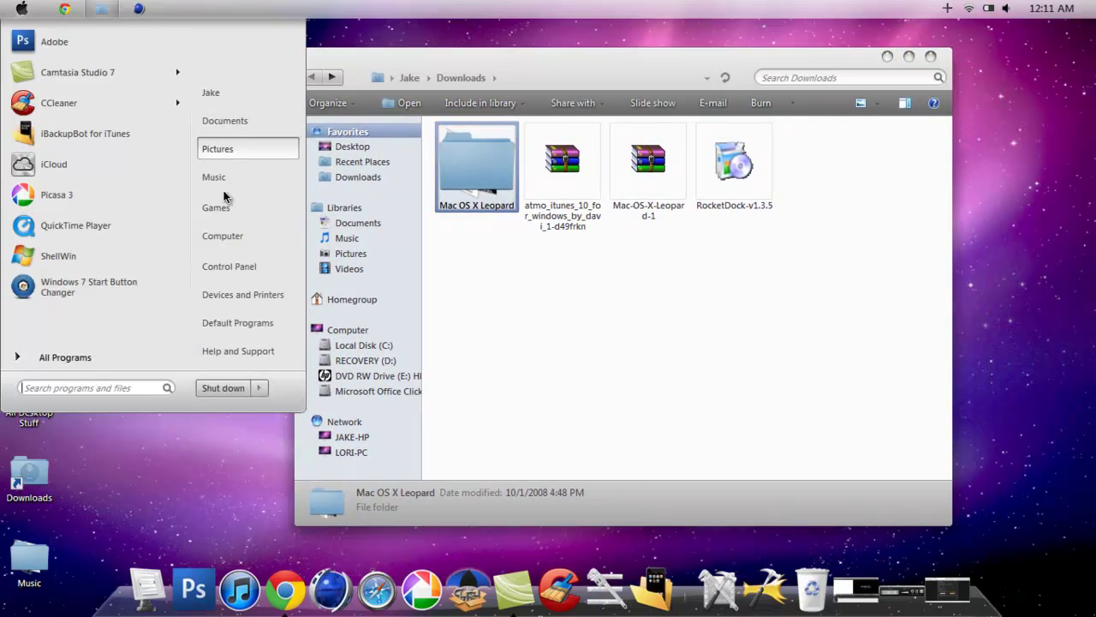
pyautogui.click(231, 236)
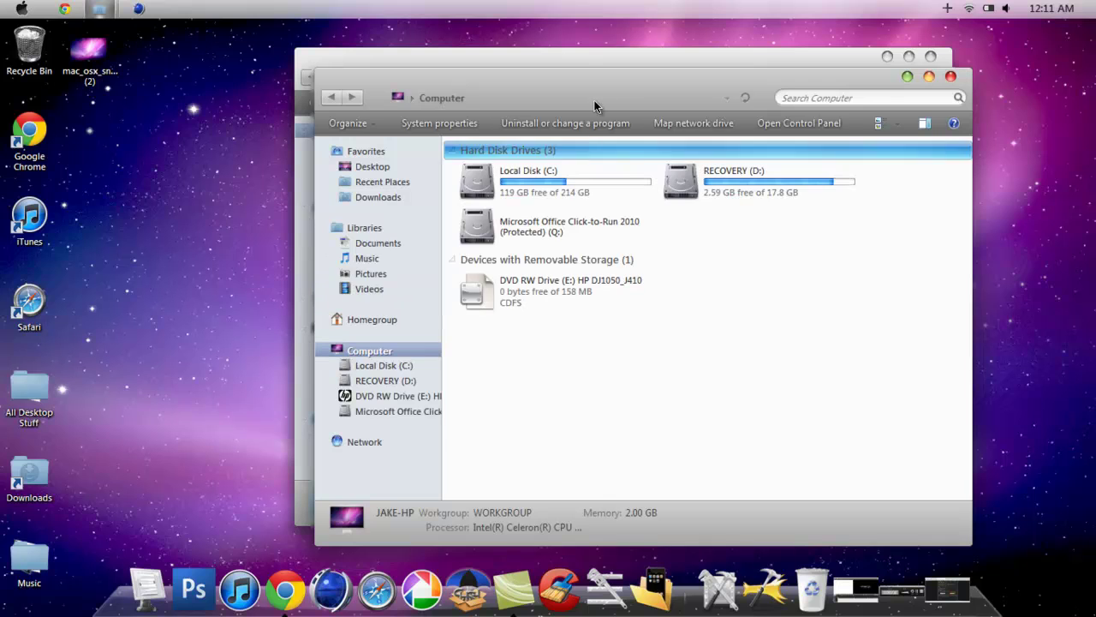
pyautogui.doubleClick(583, 202)
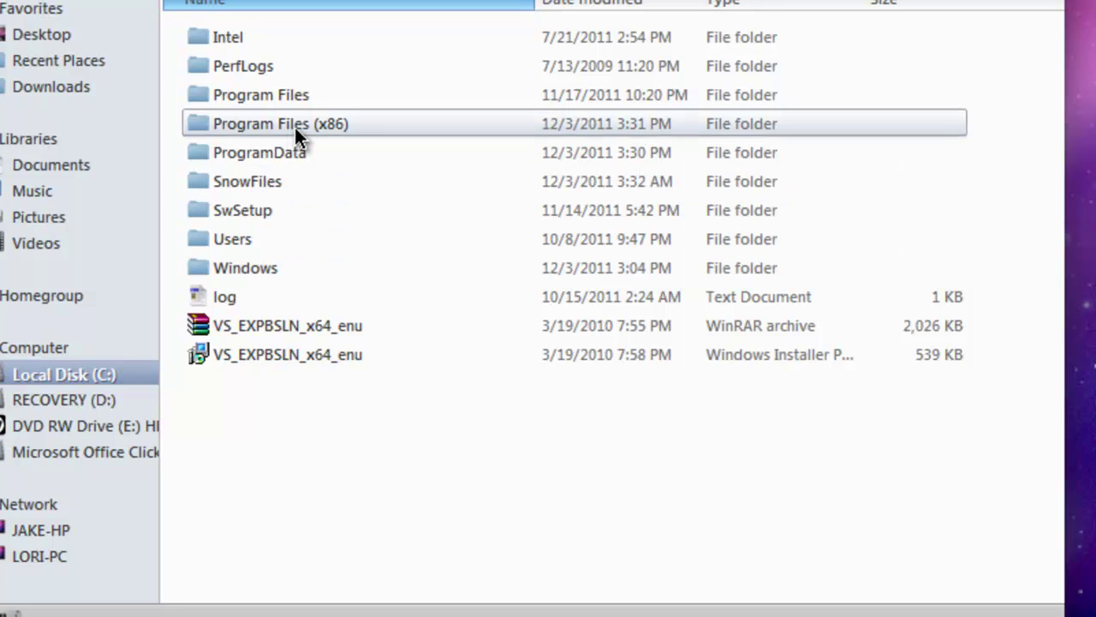
pyautogui.doubleClick(300, 127)
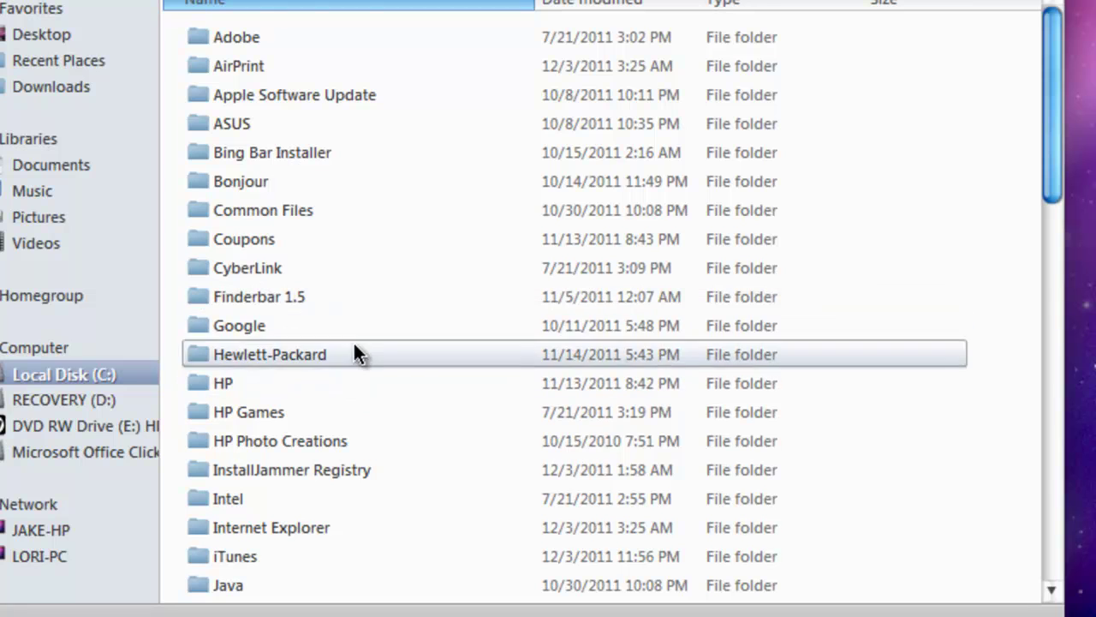
pyautogui.scroll(-3, 378, 316)
pyautogui.scroll(-9, 377, 324)
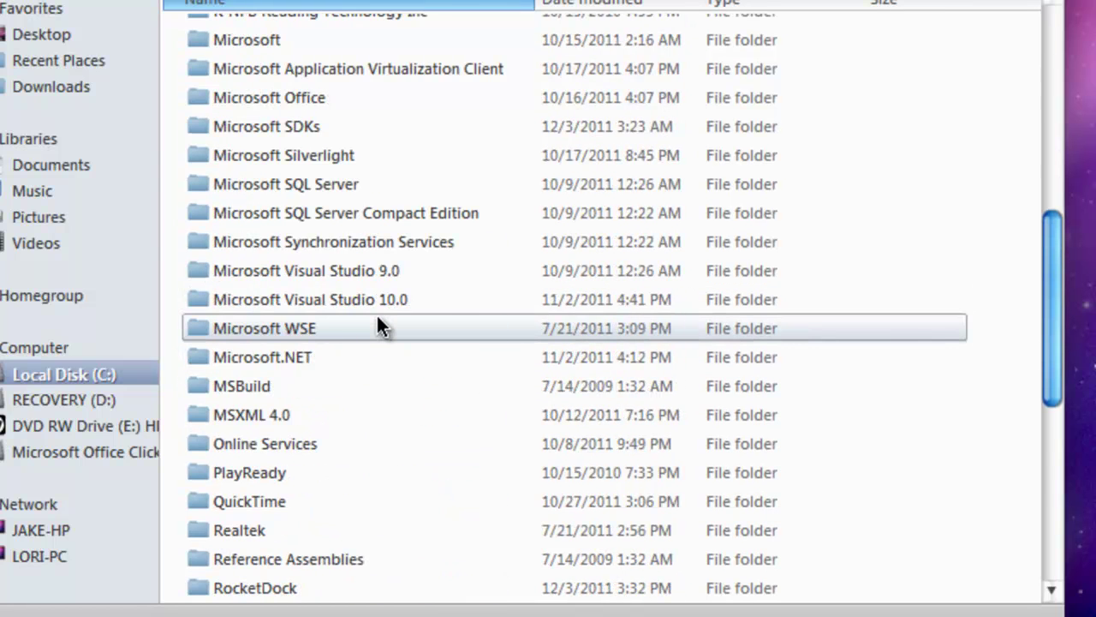
pyautogui.doubleClick(295, 155)
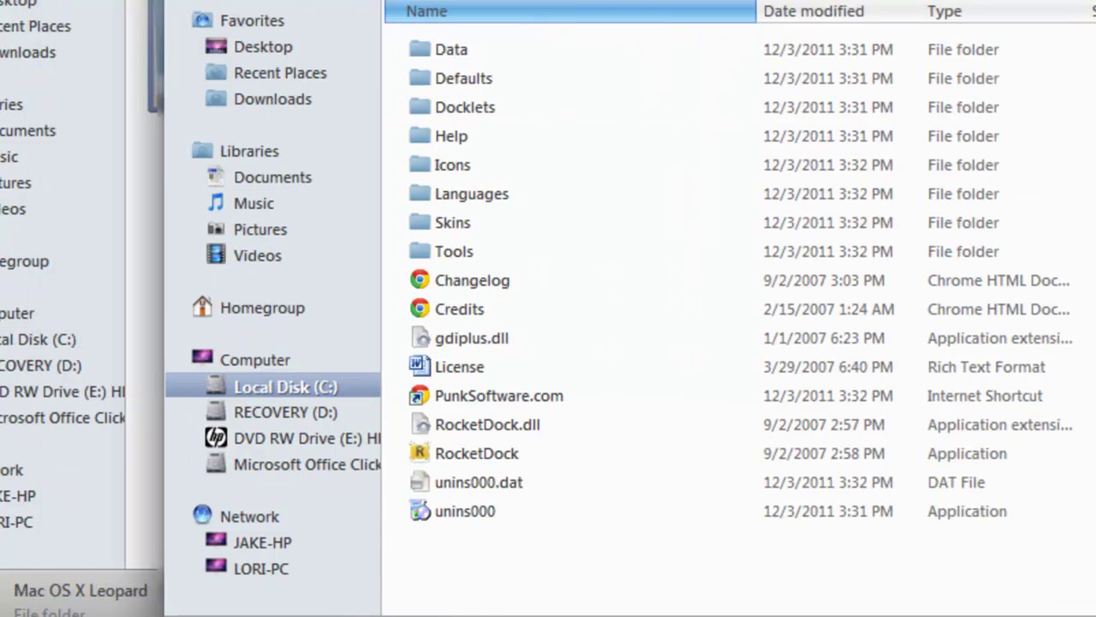
pyautogui.press('super+Right')
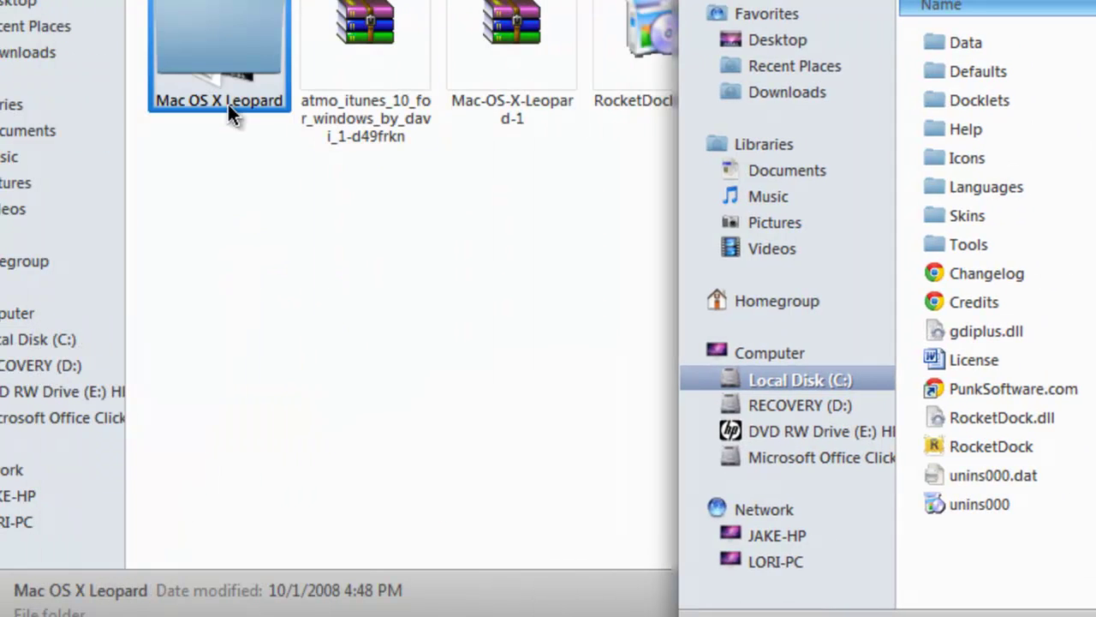
# Step: Drag the Mac OS X Leopard folder toward RocketDock's Skins, decline merging, and close both windows
pyautogui.moveTo(228, 104); pyautogui.dragTo(973, 214)
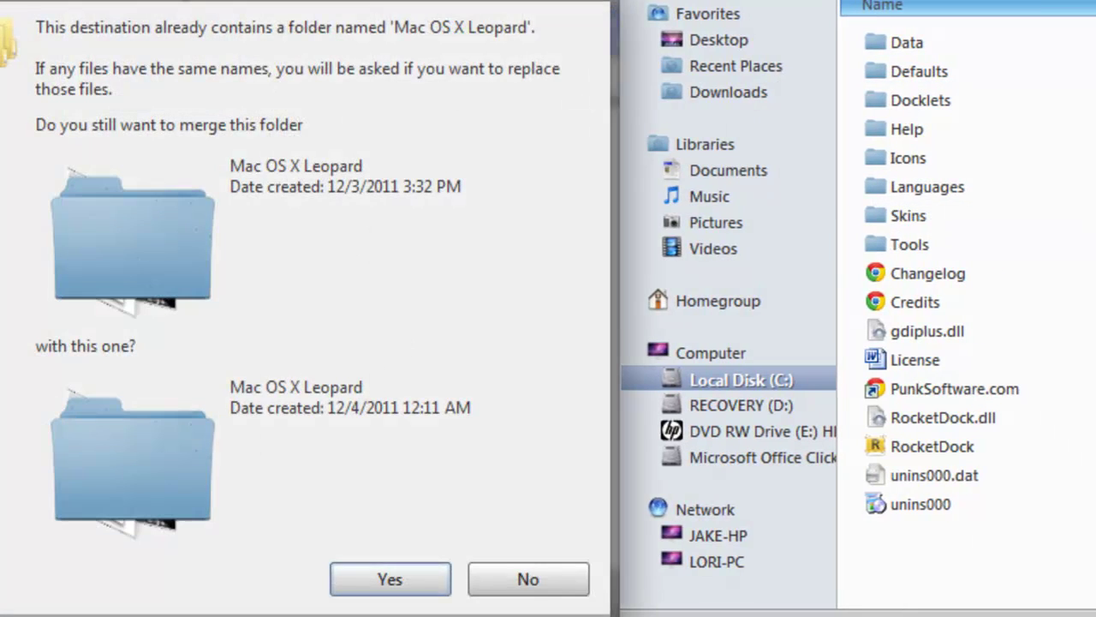
pyautogui.click(524, 581)
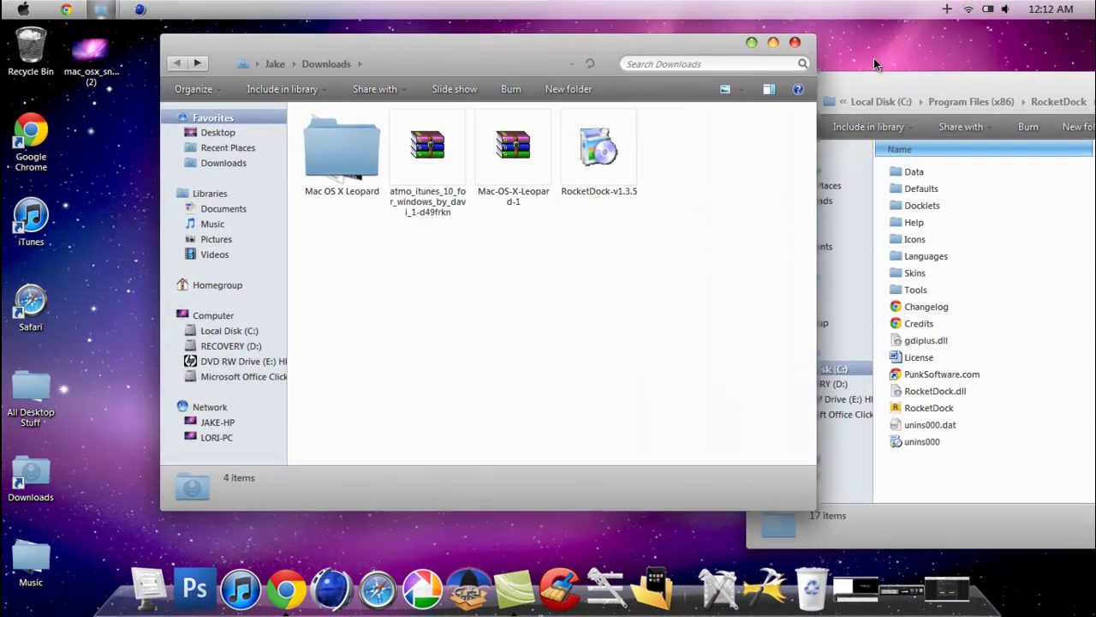
pyautogui.hotkey('alt', 'F4')
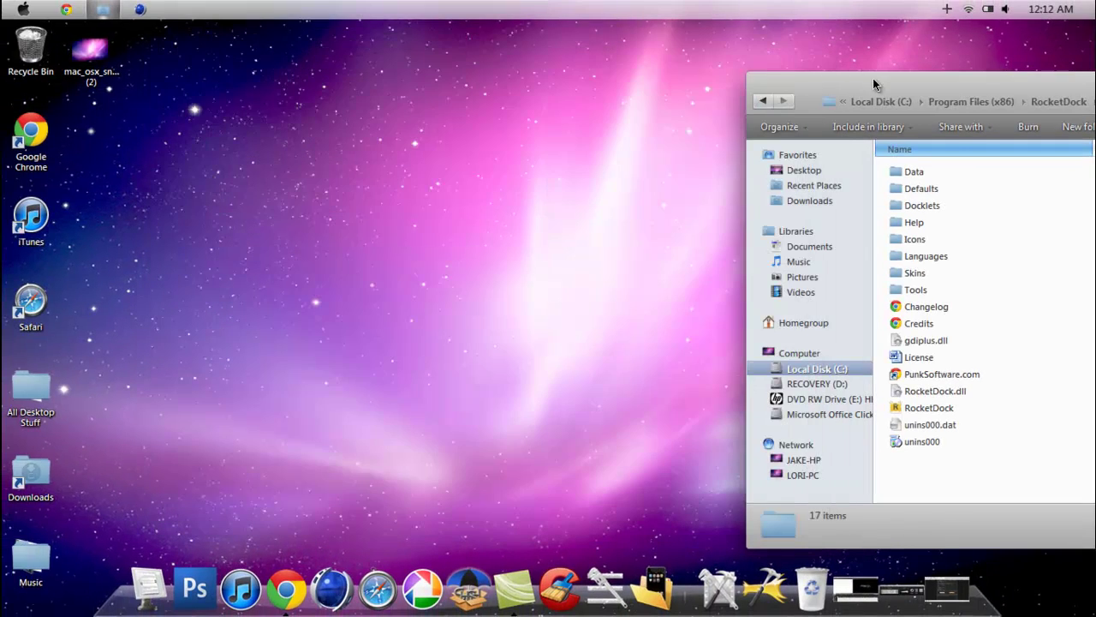
pyautogui.moveTo(873, 78); pyautogui.dragTo(467, 73)
pyautogui.click(976, 76)
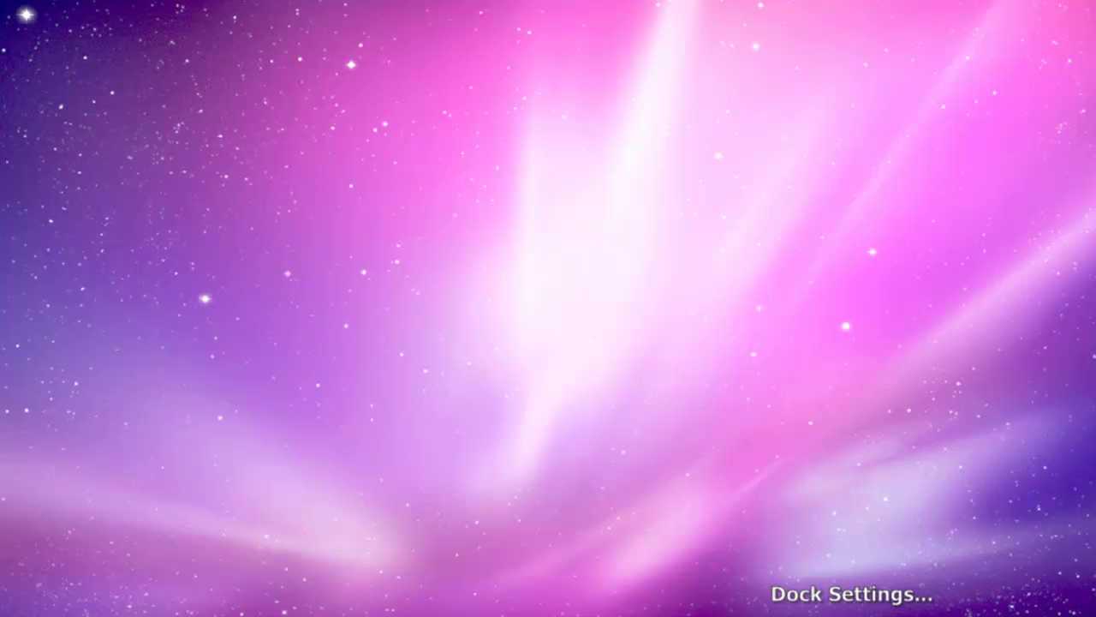
# Step: Set the RocketDock theme to Mac OS X Leopard on the Style page of Dock Settings
pyautogui.click(852, 613)
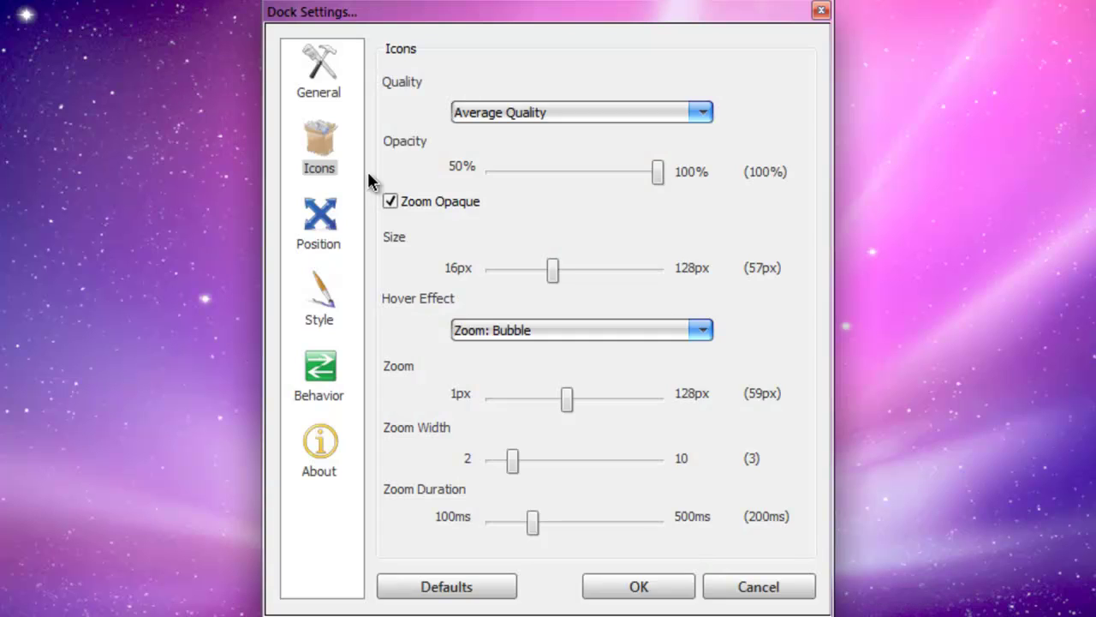
pyautogui.click(325, 308)
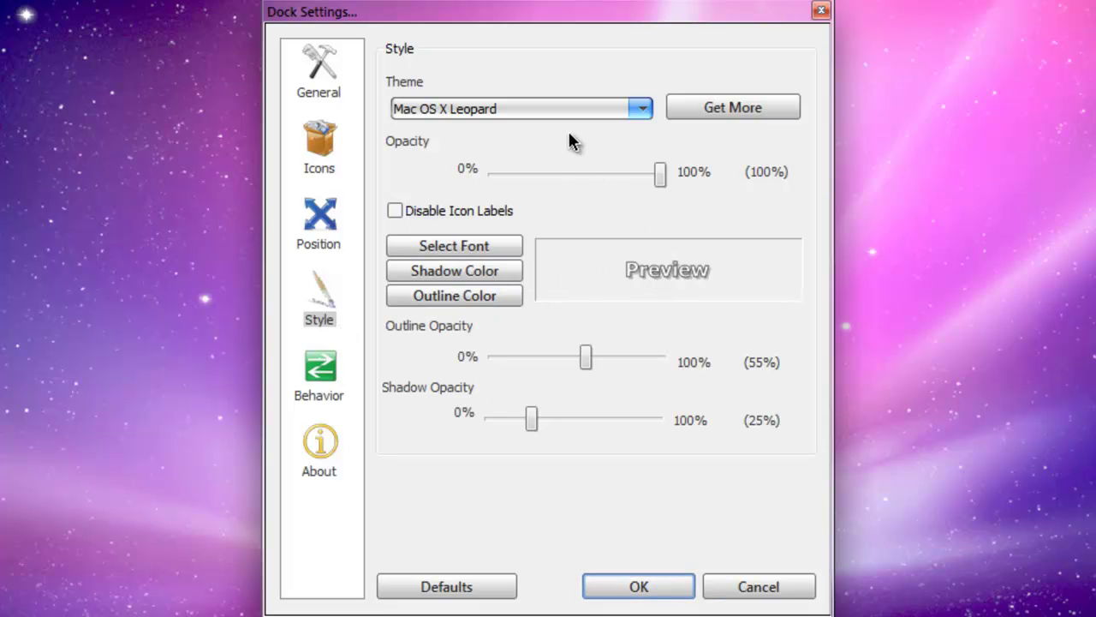
pyautogui.click(430, 108)
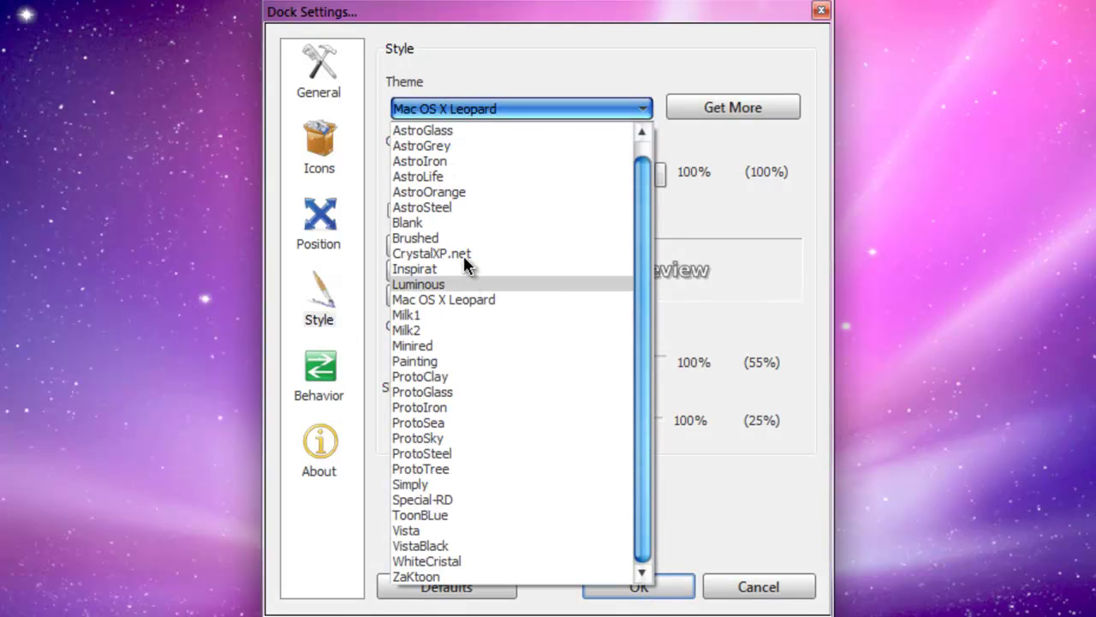
pyautogui.click(492, 299)
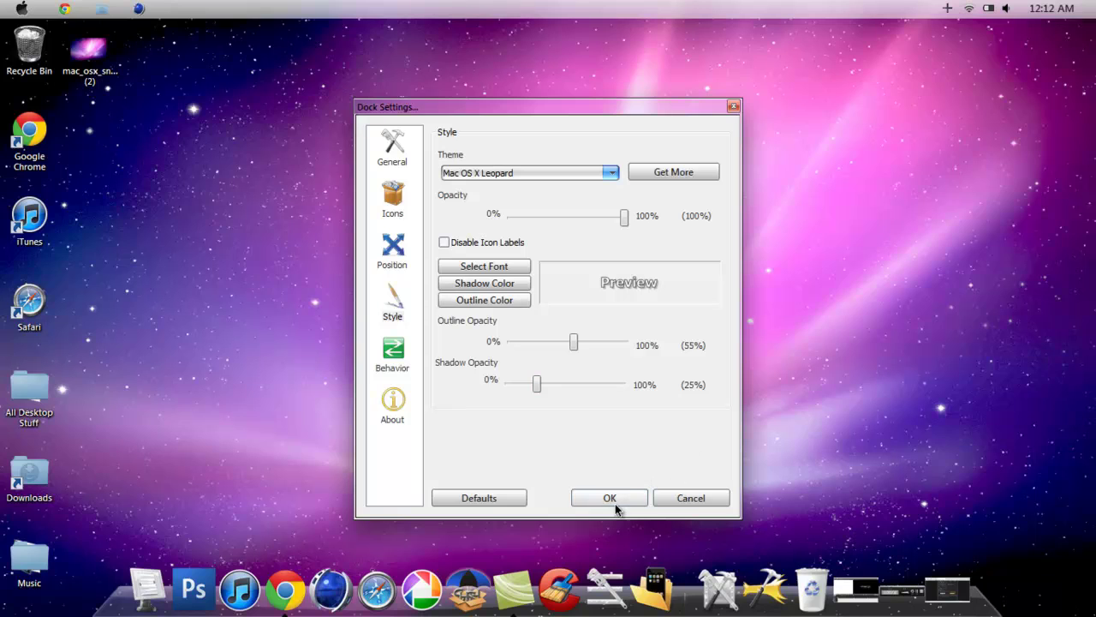
pyautogui.click(613, 502)
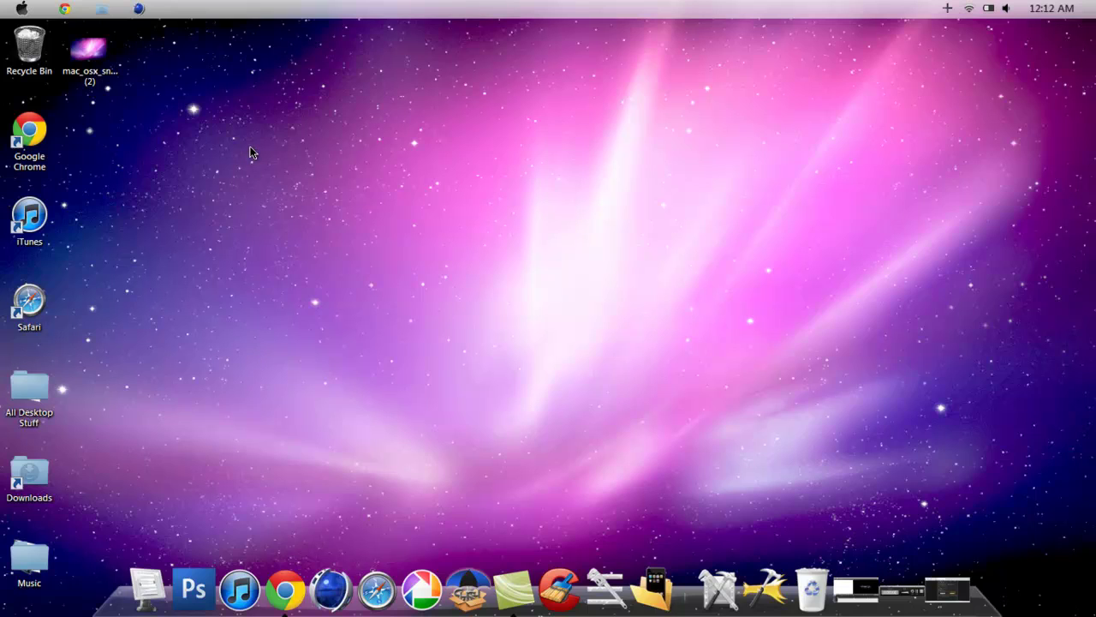
# Step: Review the Icons settings (57px icons, Bubble zoom at 59px) and close Dock Settings
pyautogui.click(765, 589)
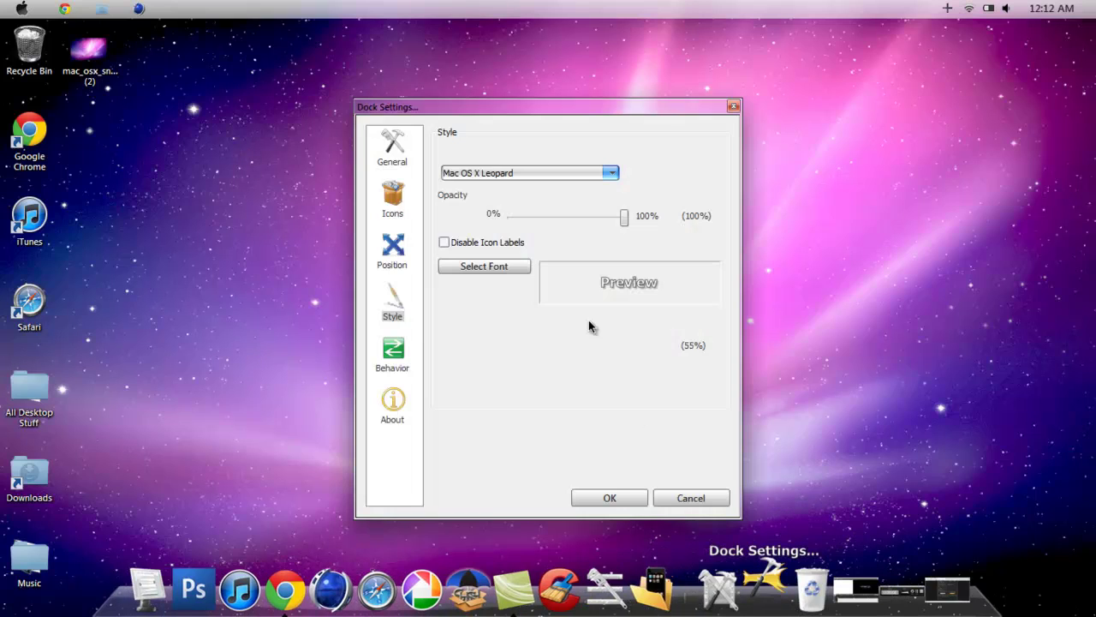
pyautogui.click(390, 200)
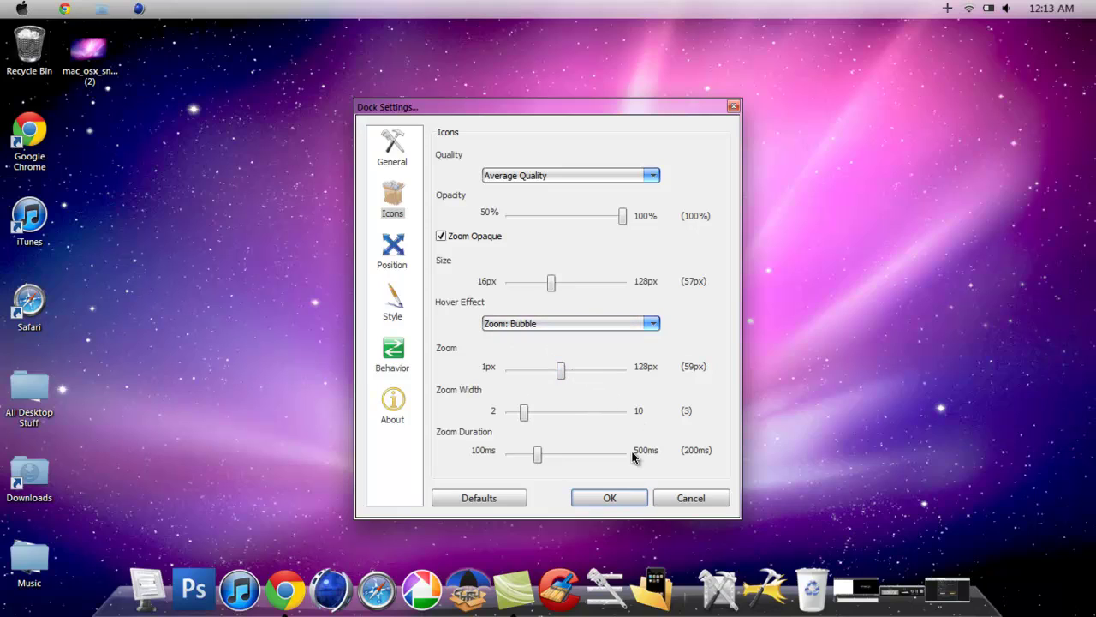
pyautogui.click(610, 499)
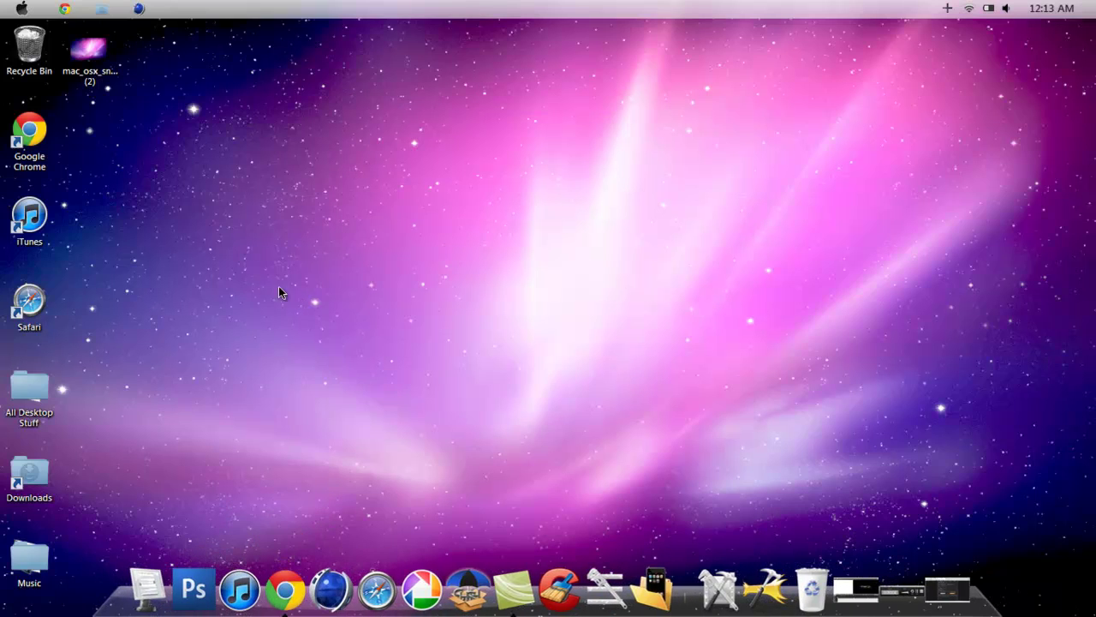
# Step: Launch the Snow Transformation Pack 1.5 installer from All Desktop Stuff > Programs
pyautogui.doubleClick(29, 390)
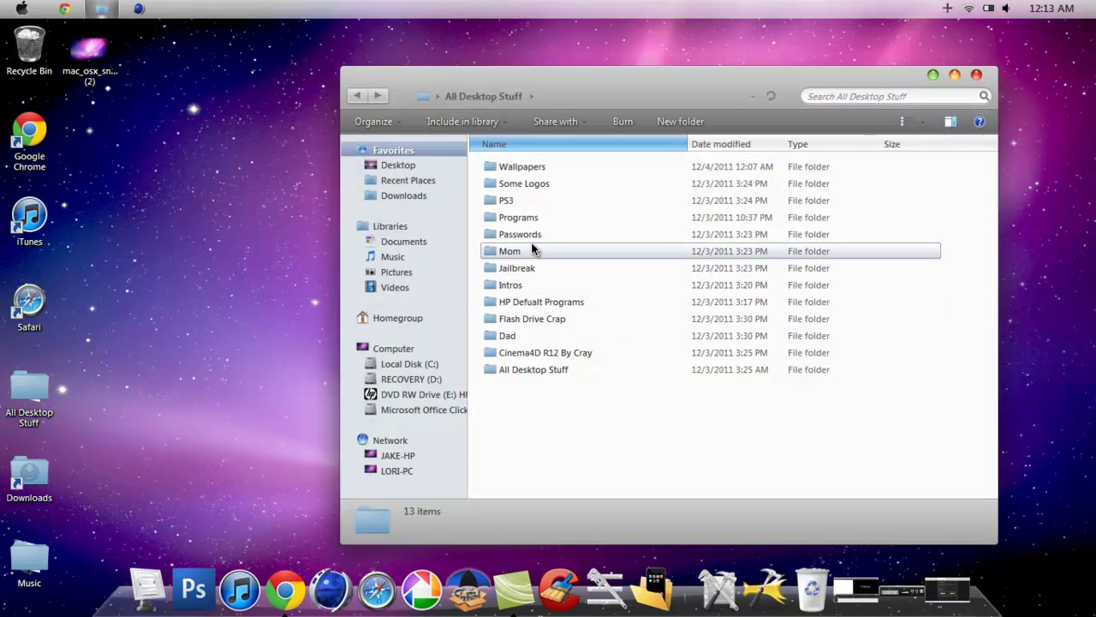
pyautogui.doubleClick(531, 219)
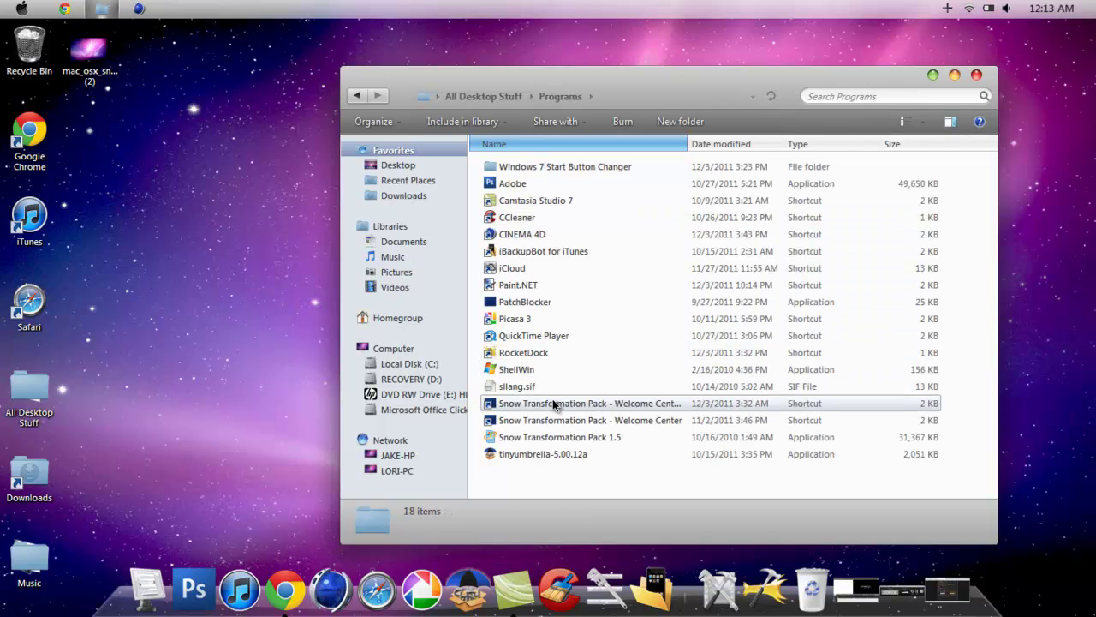
pyautogui.doubleClick(587, 408)
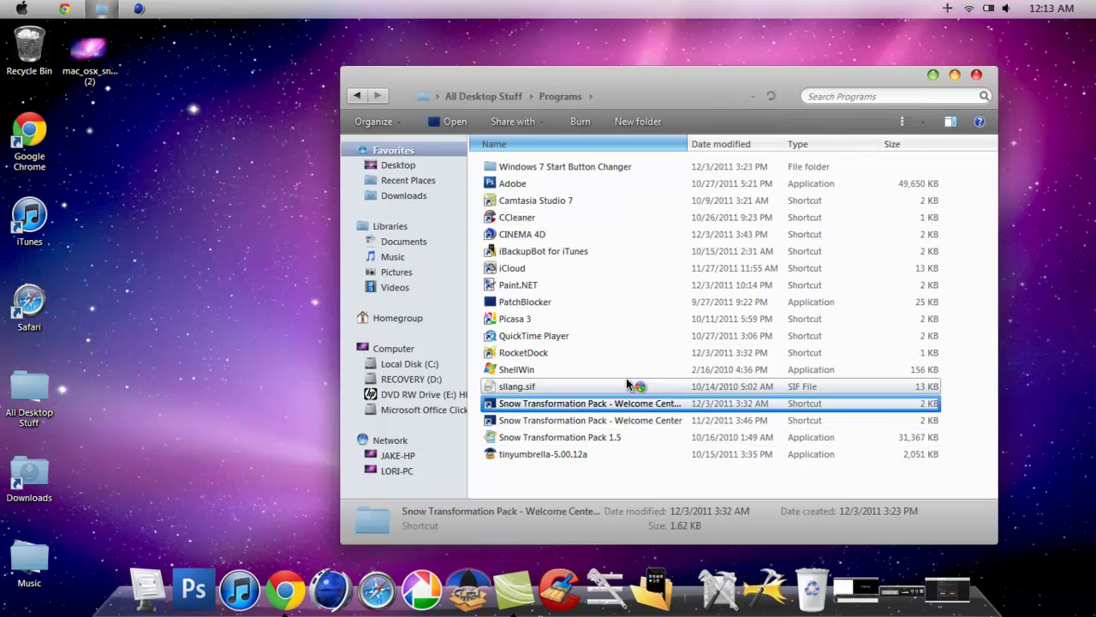
pyautogui.click(547, 436)
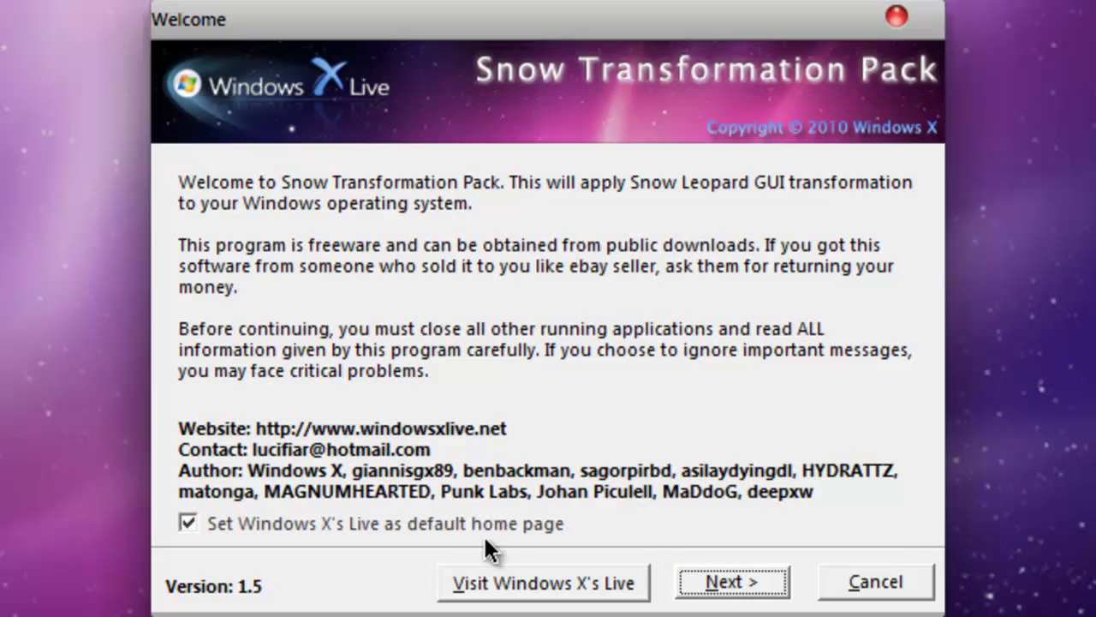
# Step: Step through setup without the default home page, accepting the license and choosing the Performance configuration
pyautogui.click(187, 523)
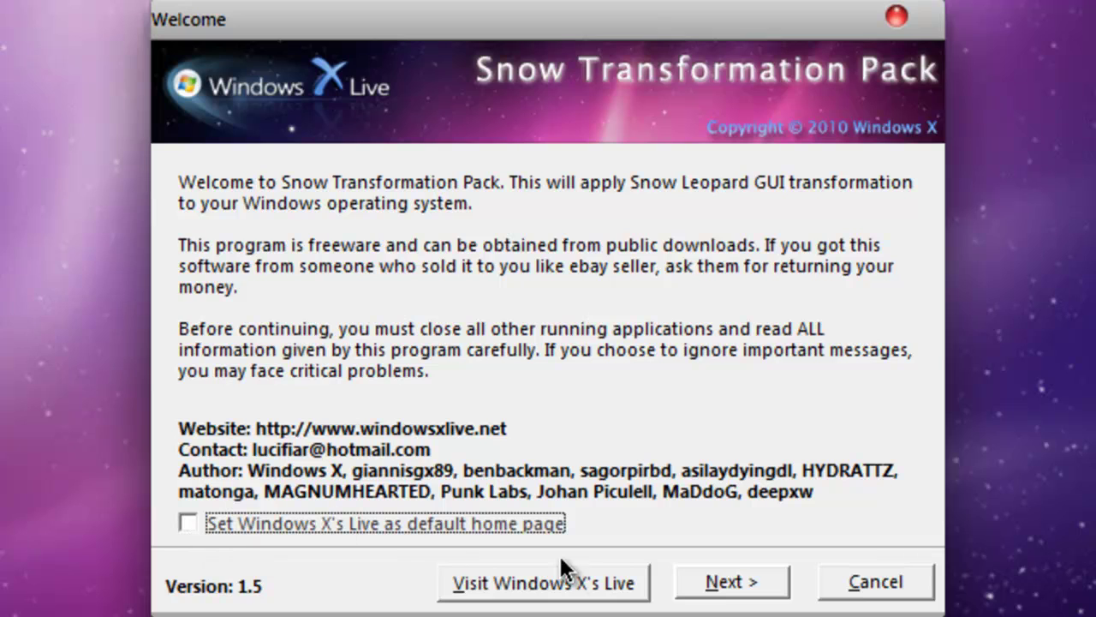
pyautogui.click(724, 583)
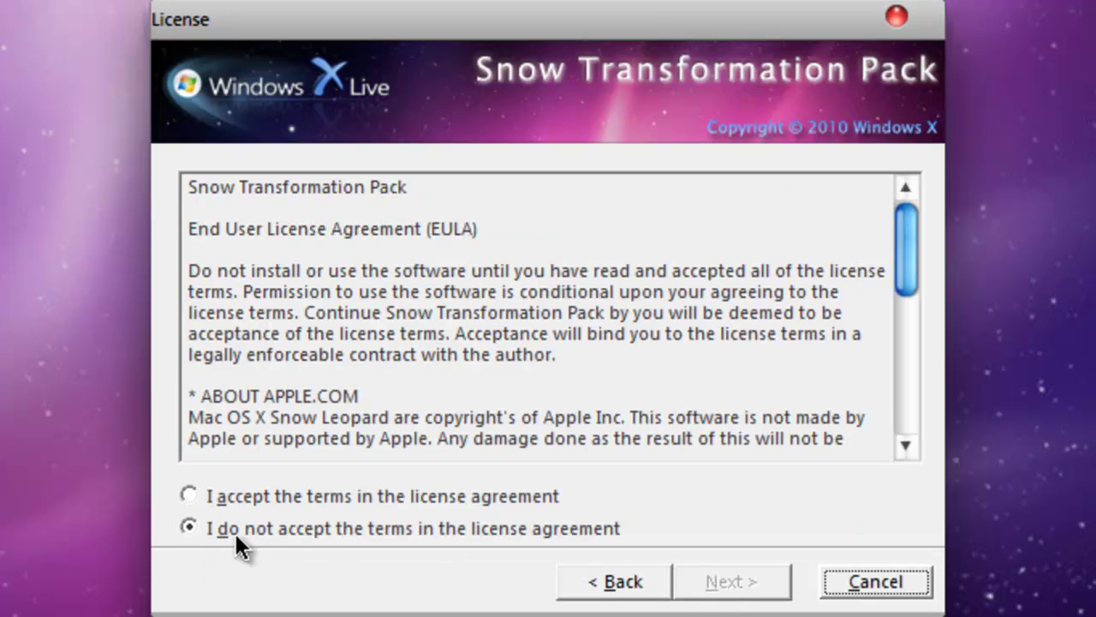
pyautogui.click(236, 496)
pyautogui.click(774, 591)
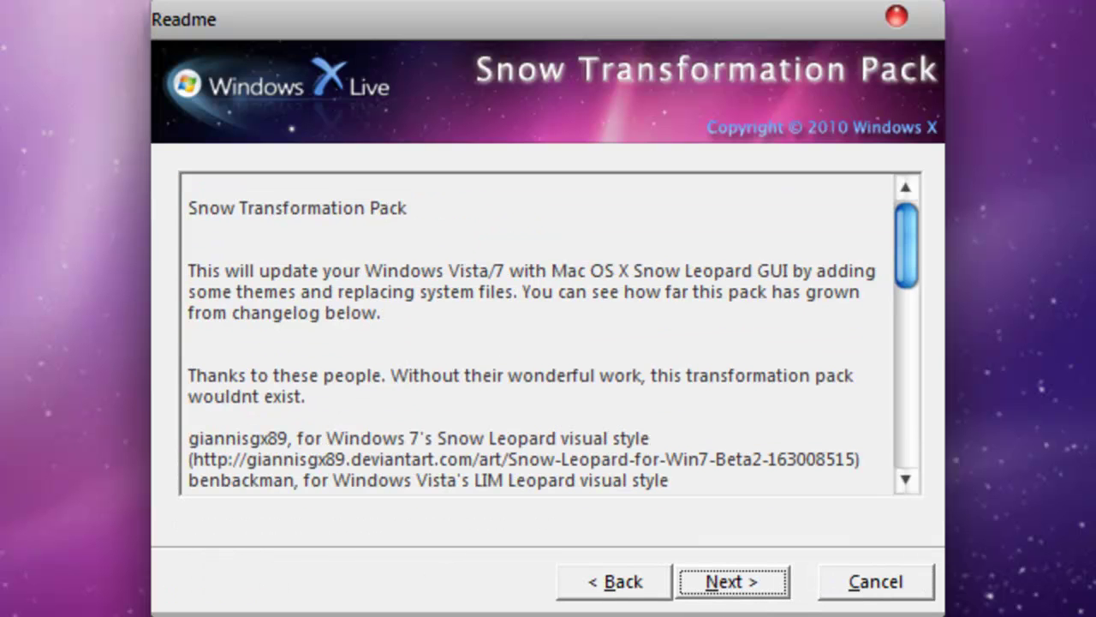
pyautogui.click(746, 583)
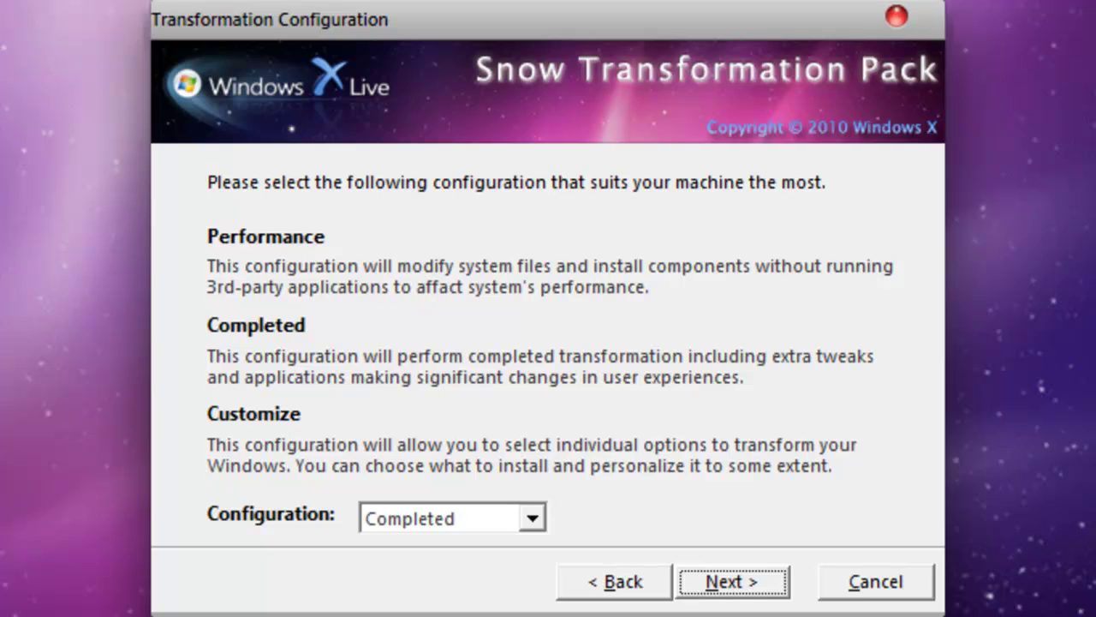
pyautogui.click(502, 527)
pyautogui.click(485, 548)
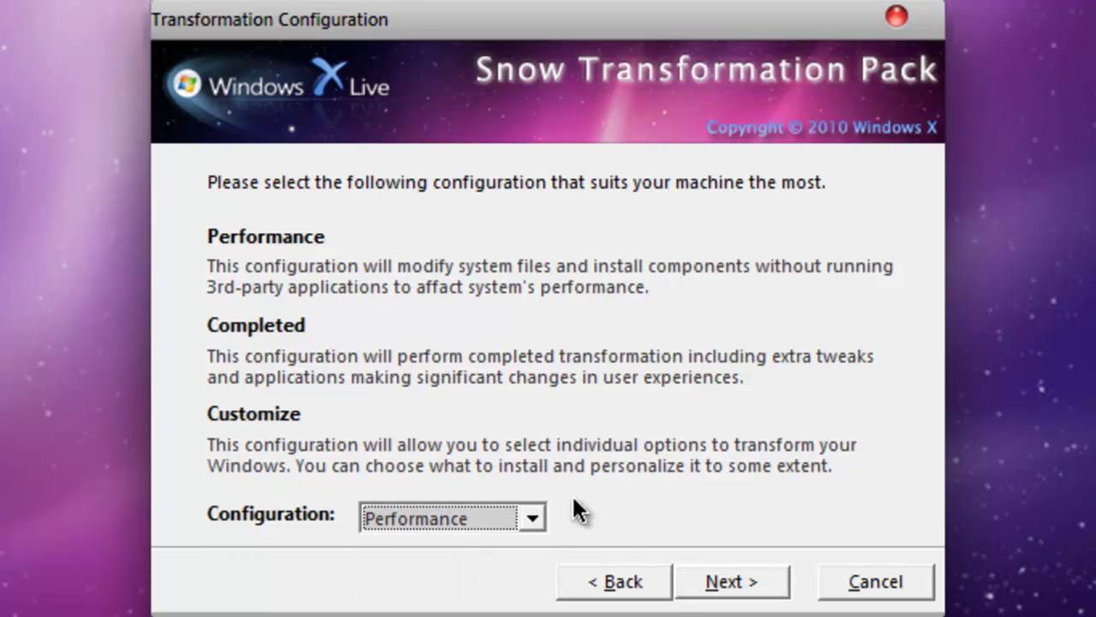
pyautogui.click(734, 583)
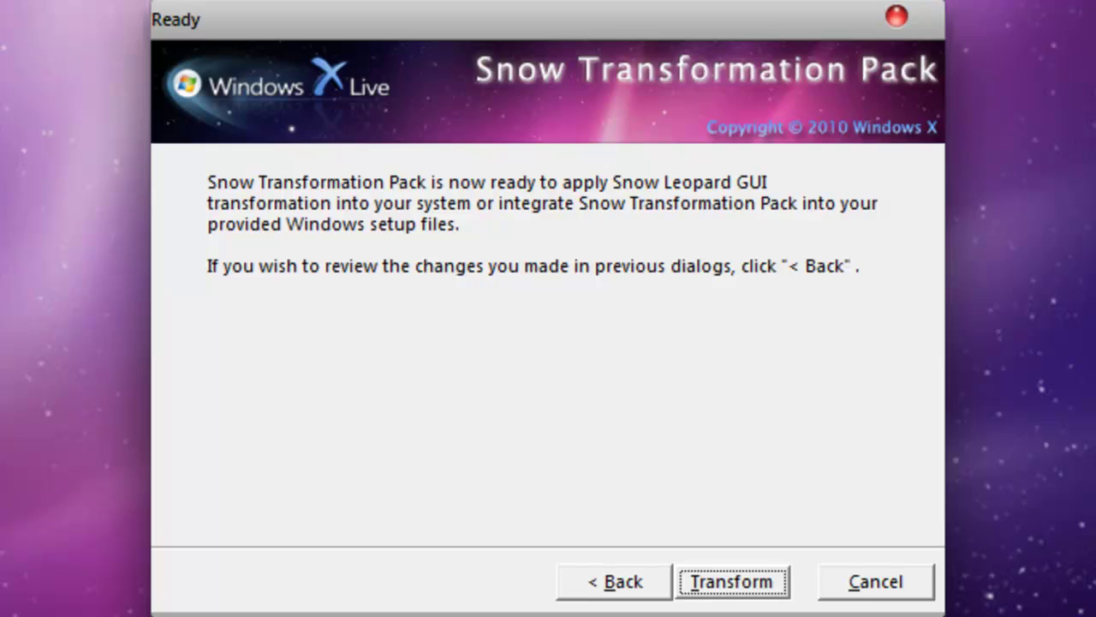
# Step: Quit the setup without transforming and minimize the Programs folder window
pyautogui.click(634, 586)
pyautogui.click(853, 579)
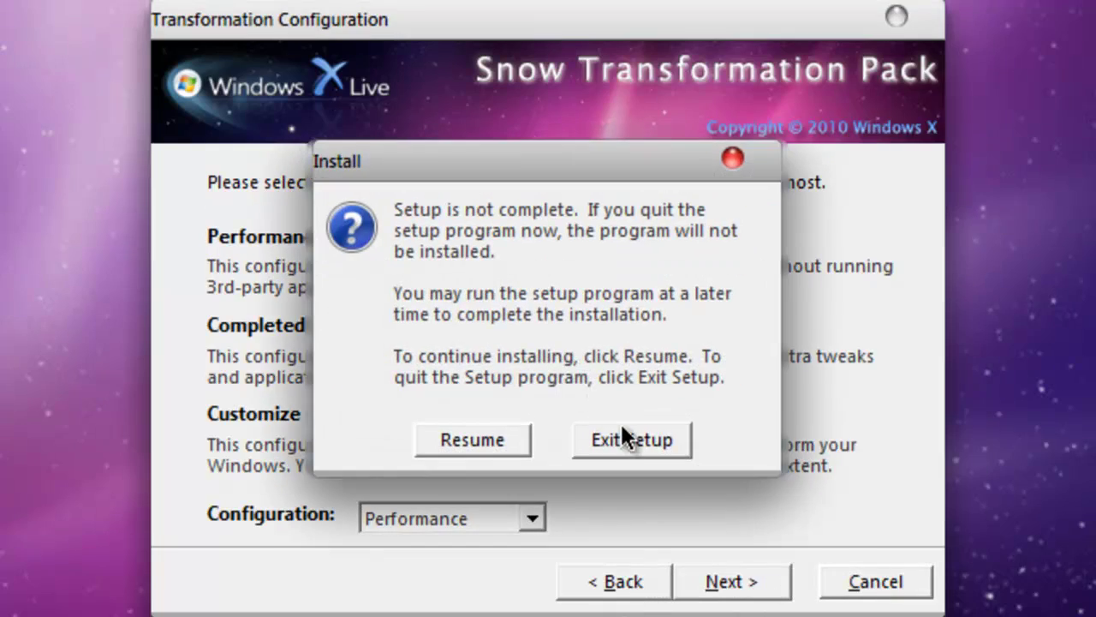
pyautogui.click(624, 431)
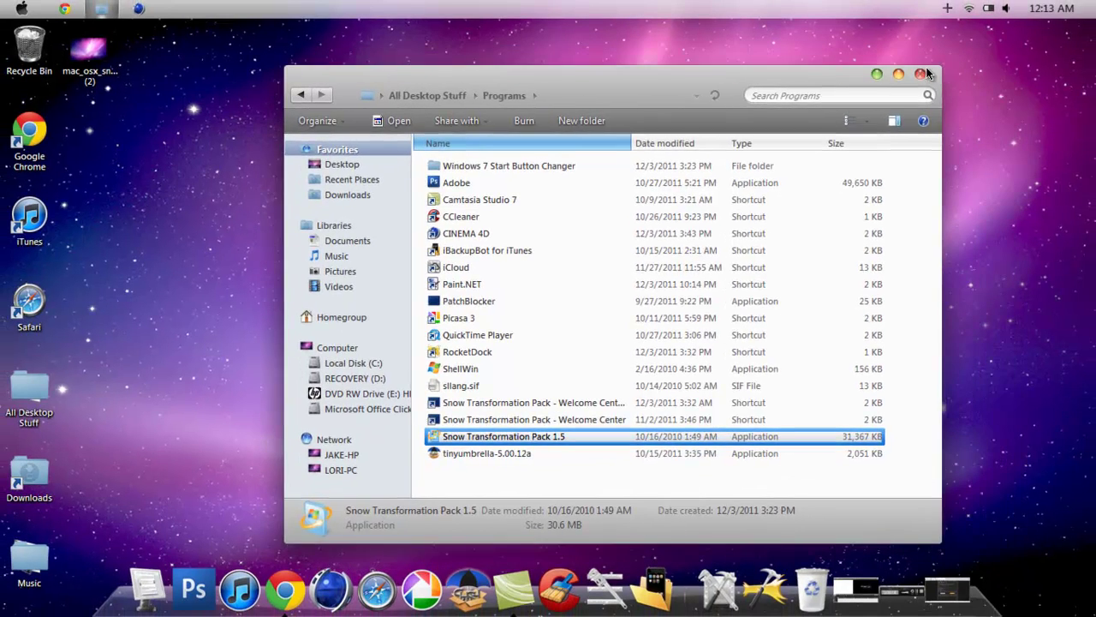
pyautogui.click(934, 74)
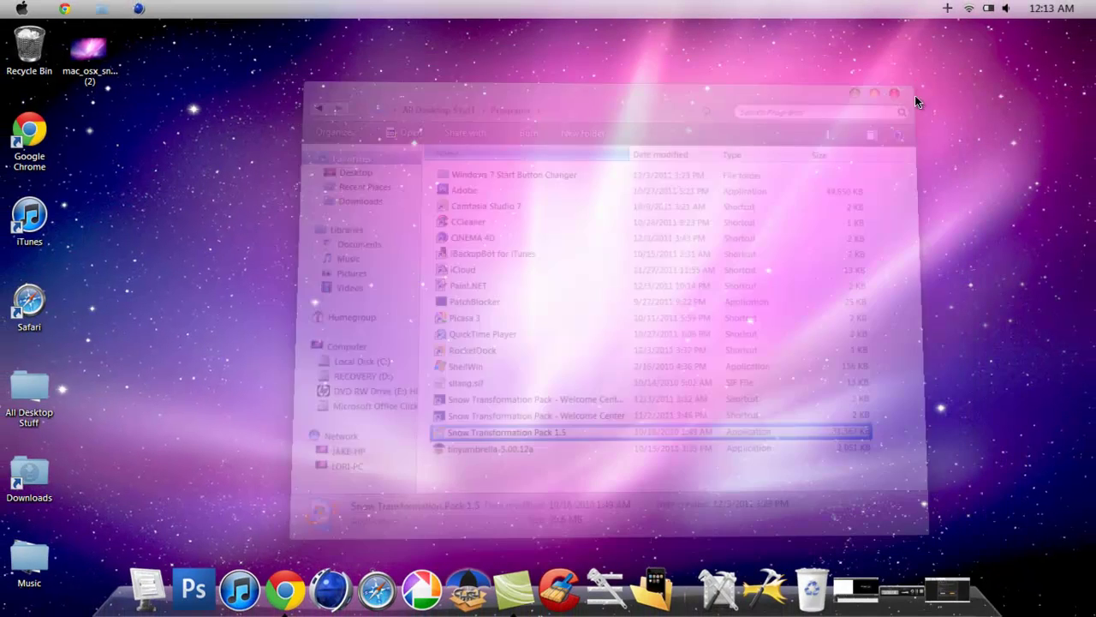
# Step: Move the taskbar location to Top in Taskbar and Start Menu Properties
pyautogui.moveTo(923, 136); pyautogui.dragTo(362, 169)
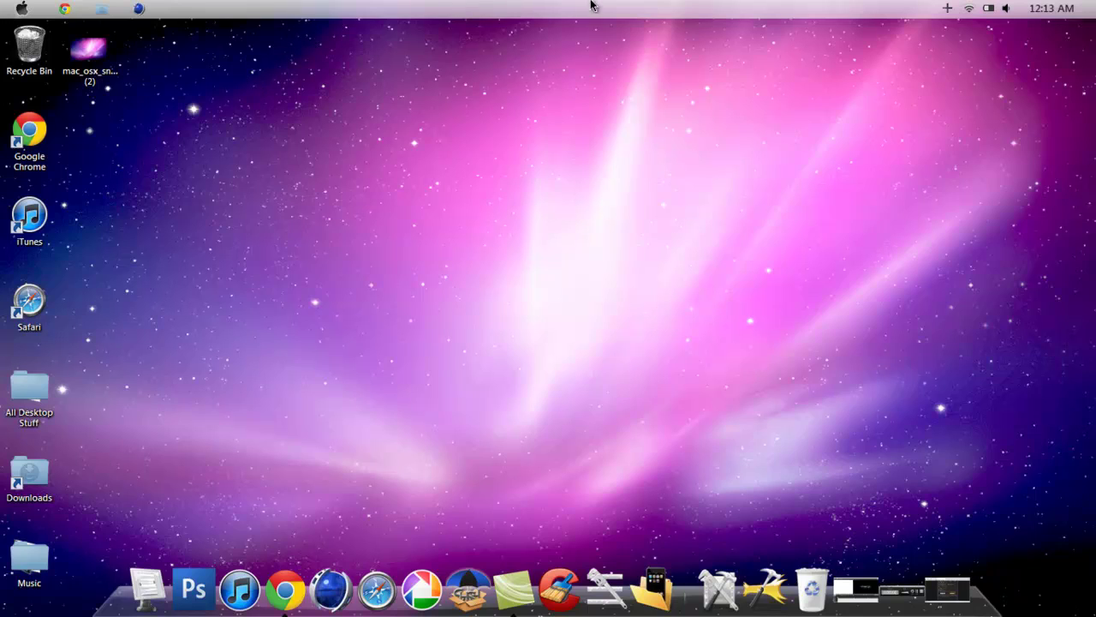
pyautogui.rightClick(672, 9)
pyautogui.click(427, 56)
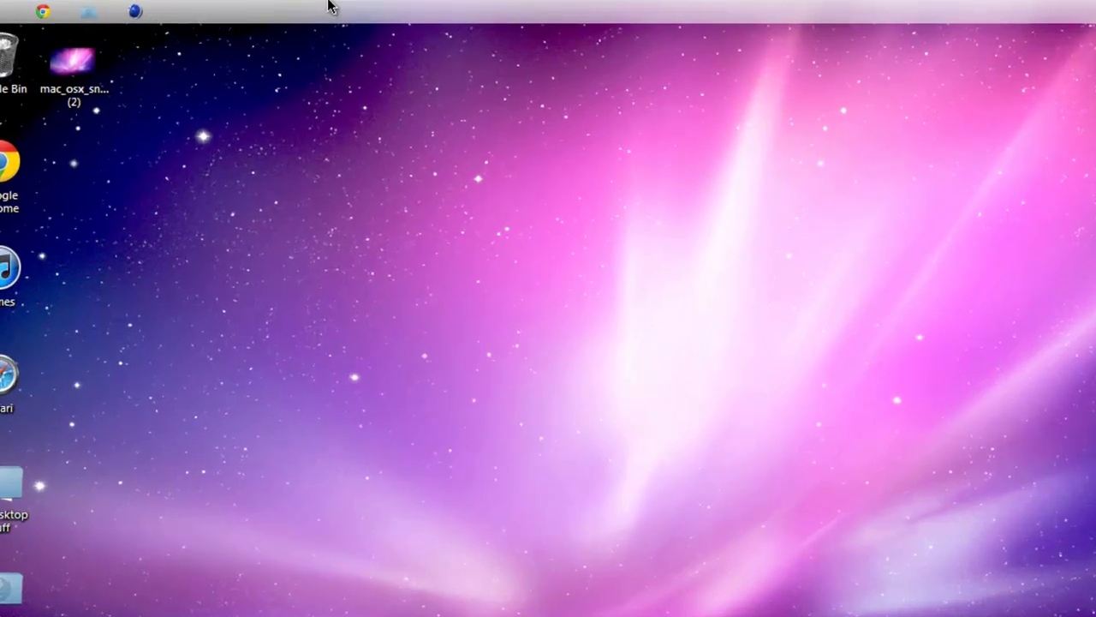
pyautogui.rightClick(300, 4)
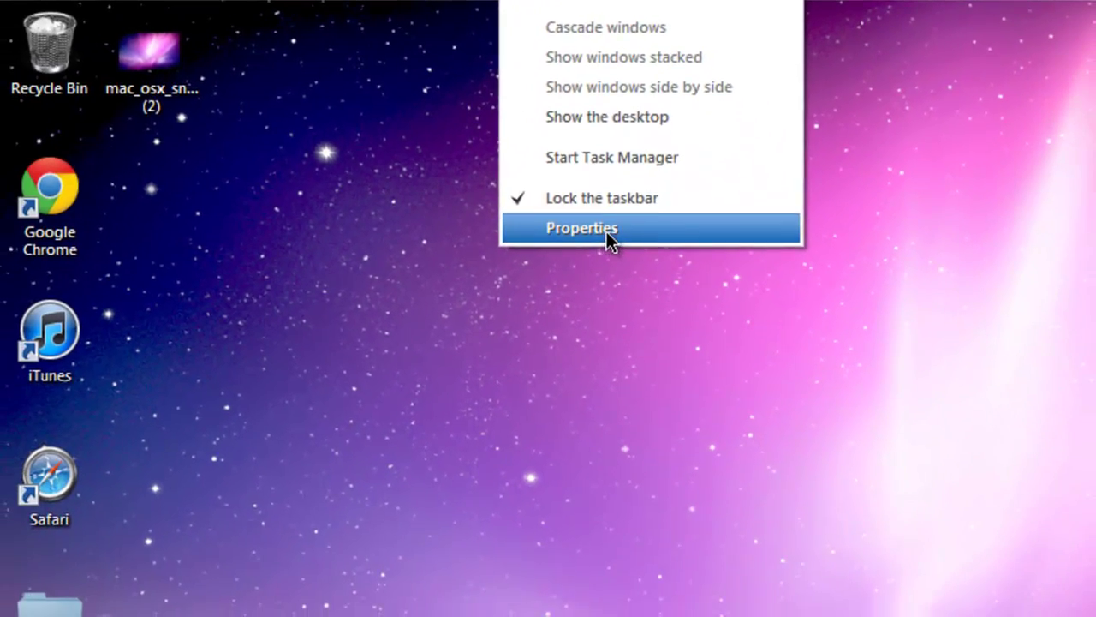
pyautogui.click(573, 323)
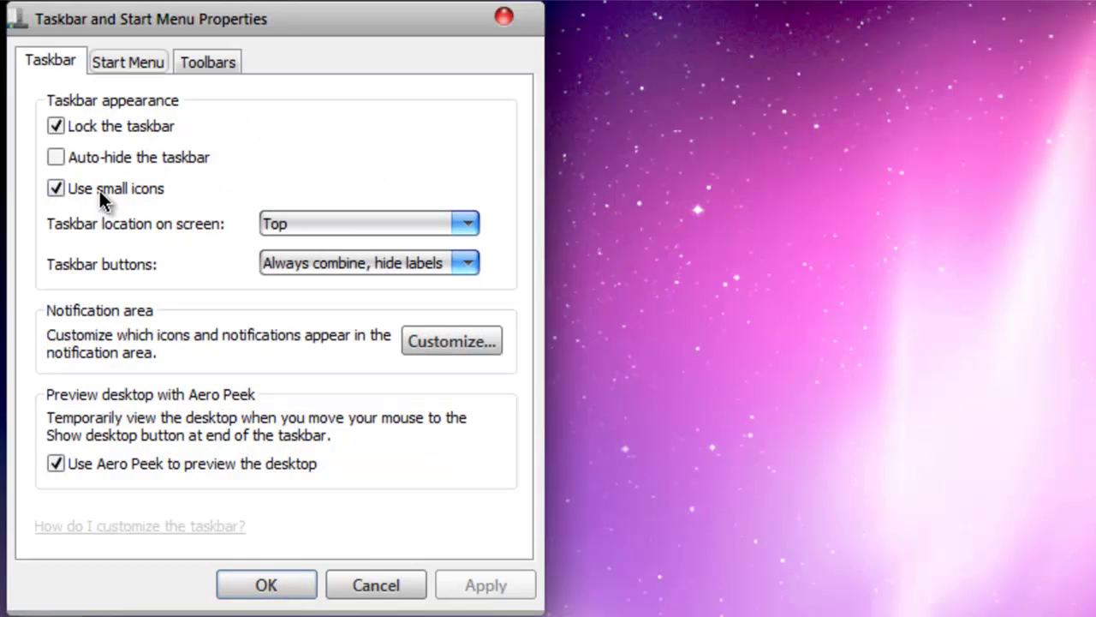
pyautogui.click(300, 222)
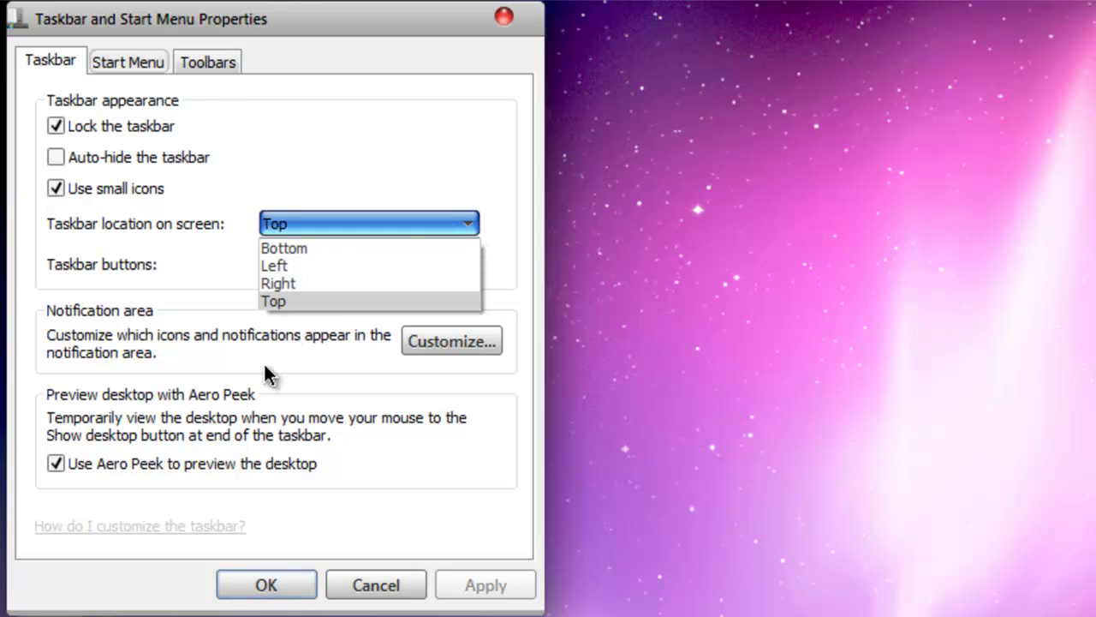
pyautogui.click(292, 263)
# Step: Set taskbar buttons to Always combine, hide labels, keep small icons on, and save
pyautogui.click(302, 267)
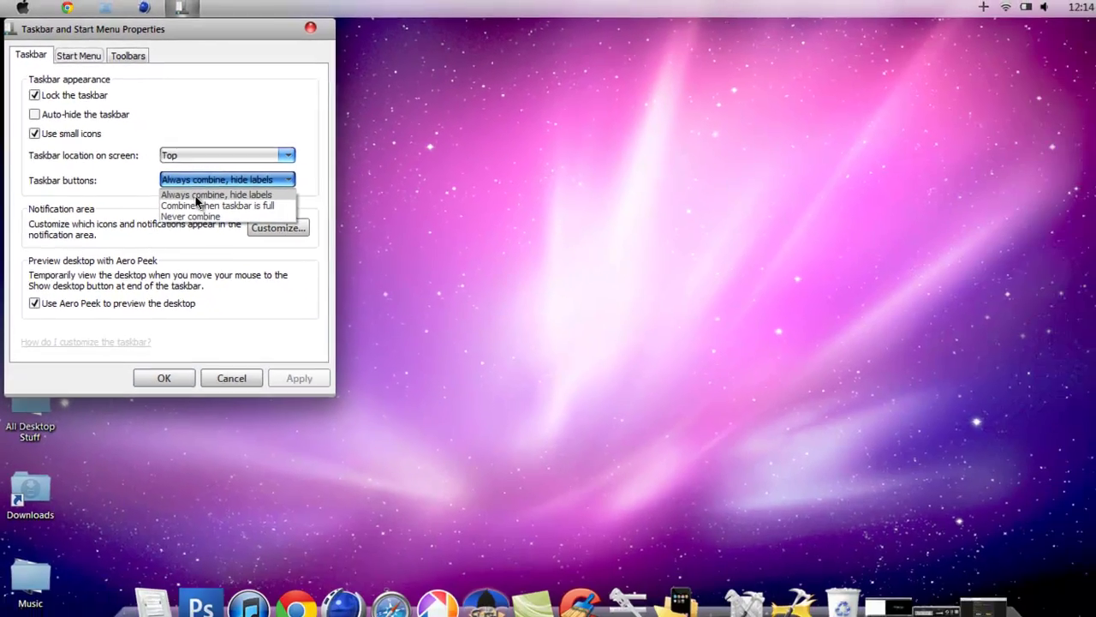
pyautogui.click(305, 280)
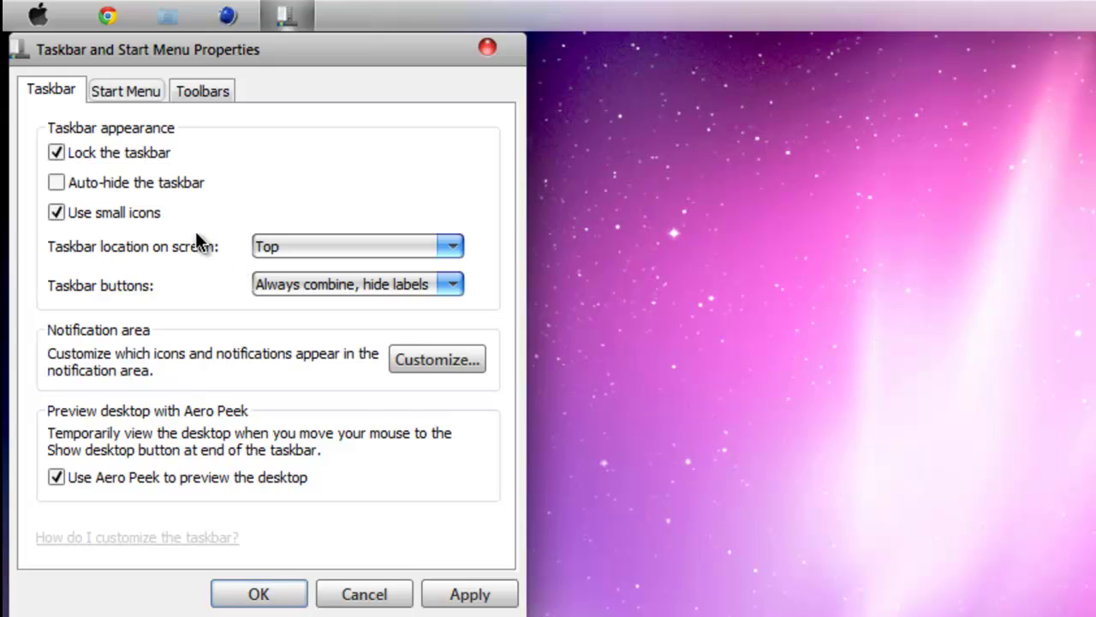
pyautogui.click(56, 212)
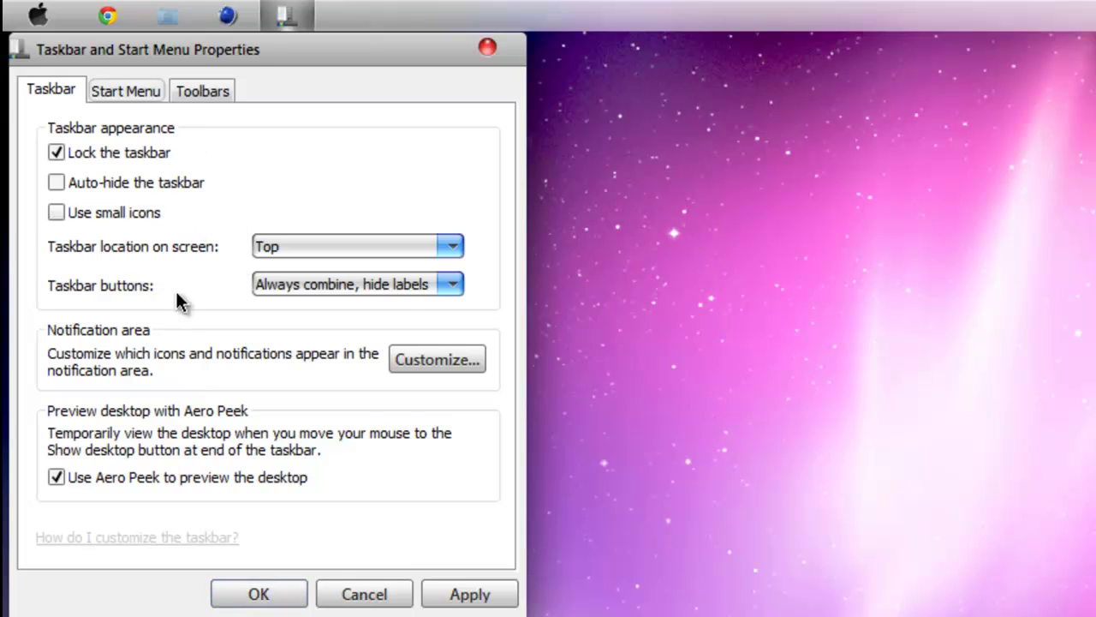
pyautogui.click(56, 214)
pyautogui.click(129, 91)
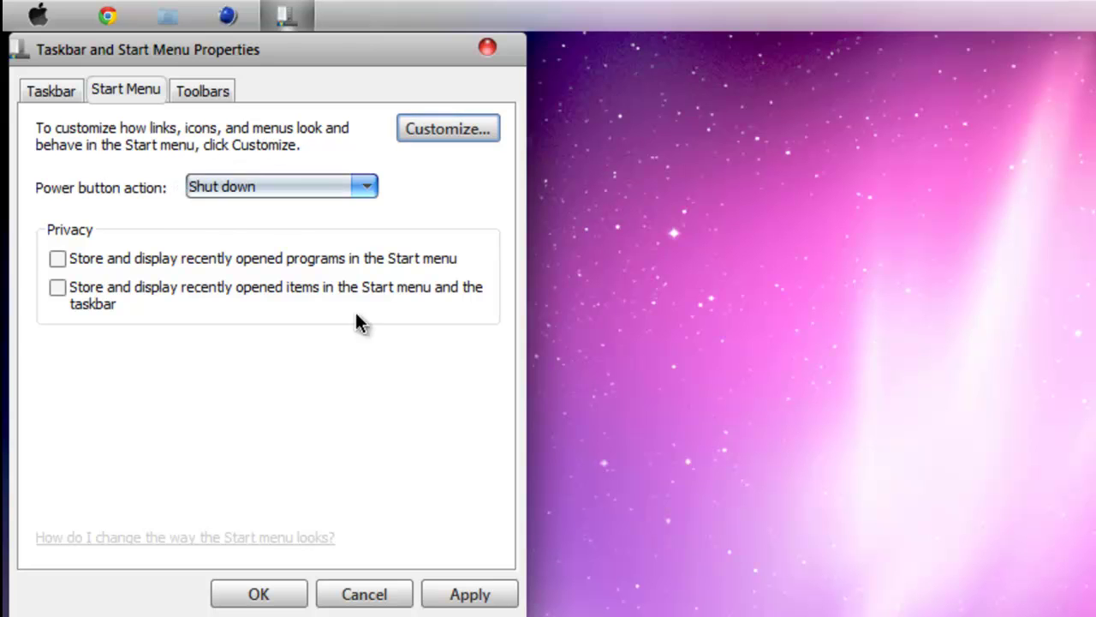
pyautogui.click(259, 592)
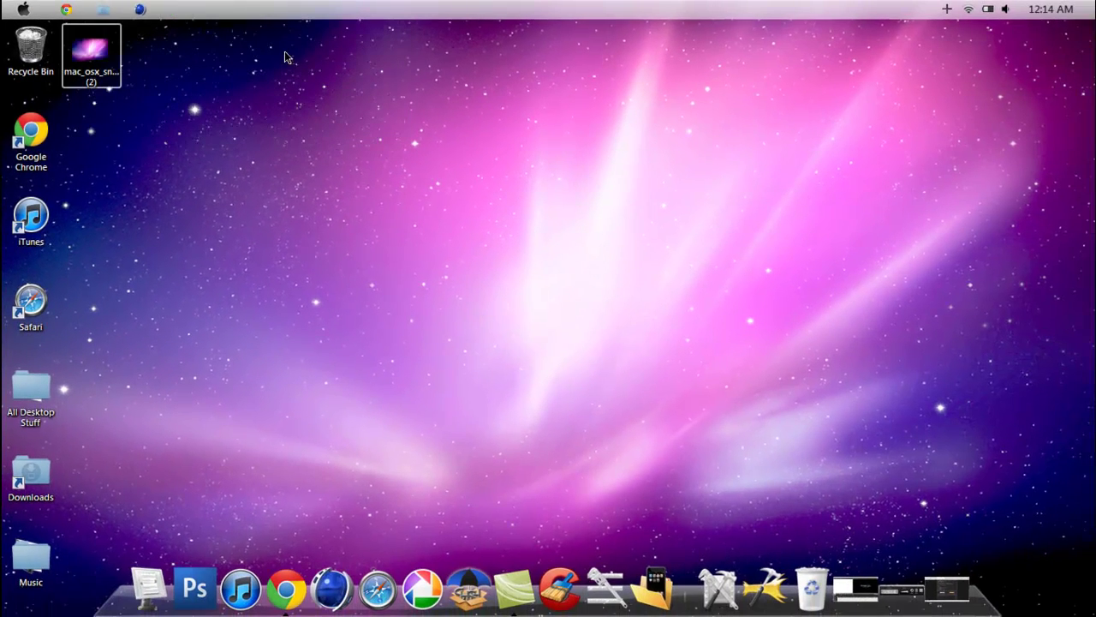
pyautogui.click(286, 57)
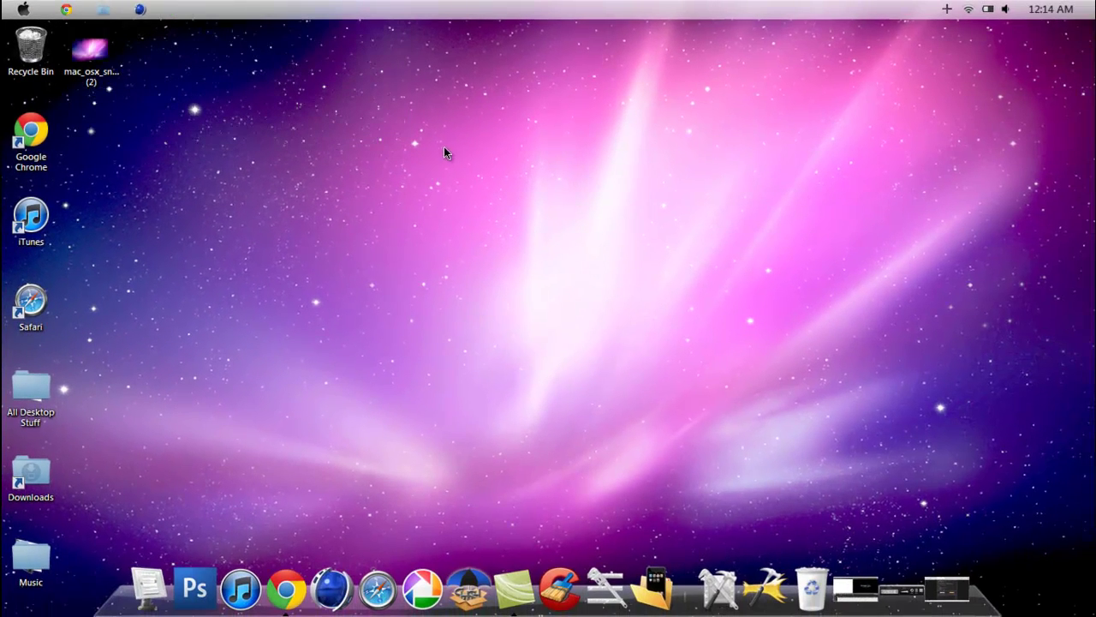